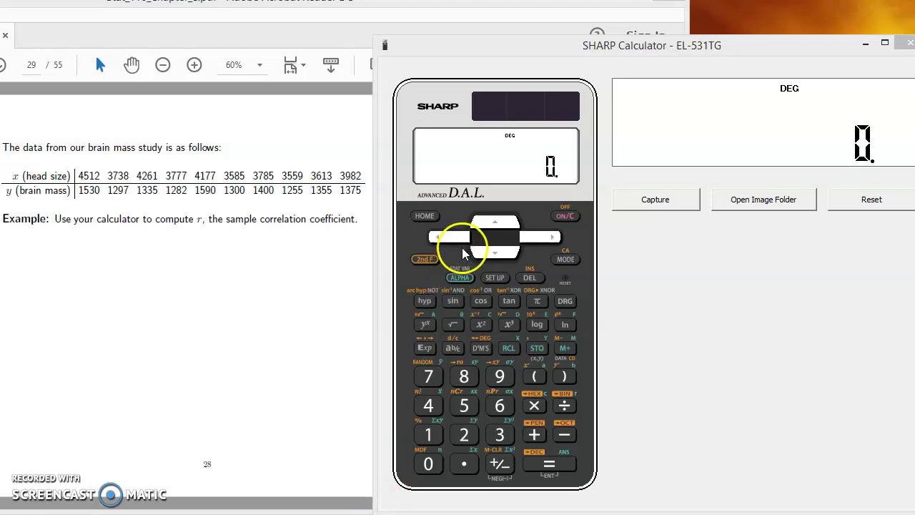
Put the calculator into STAT mode with LINE linear regression so it reads Stat 1
left_click(567, 261)
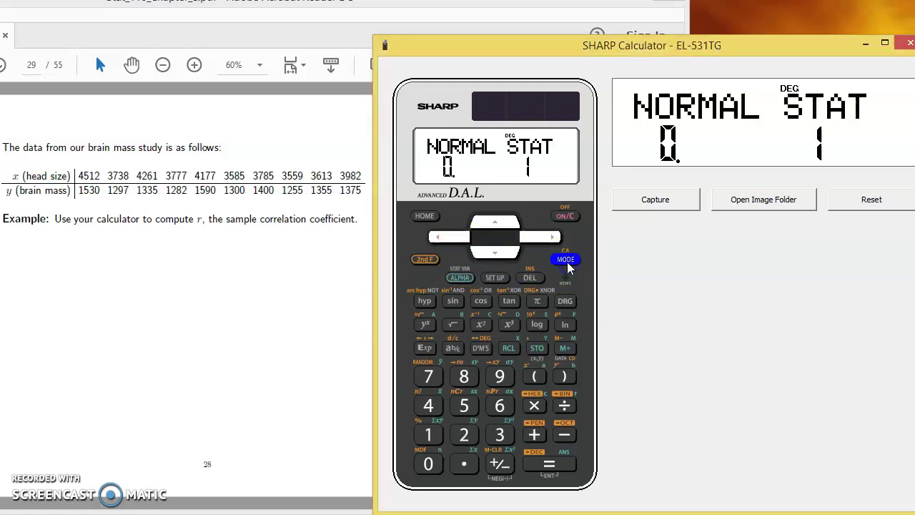
left_click(429, 434)
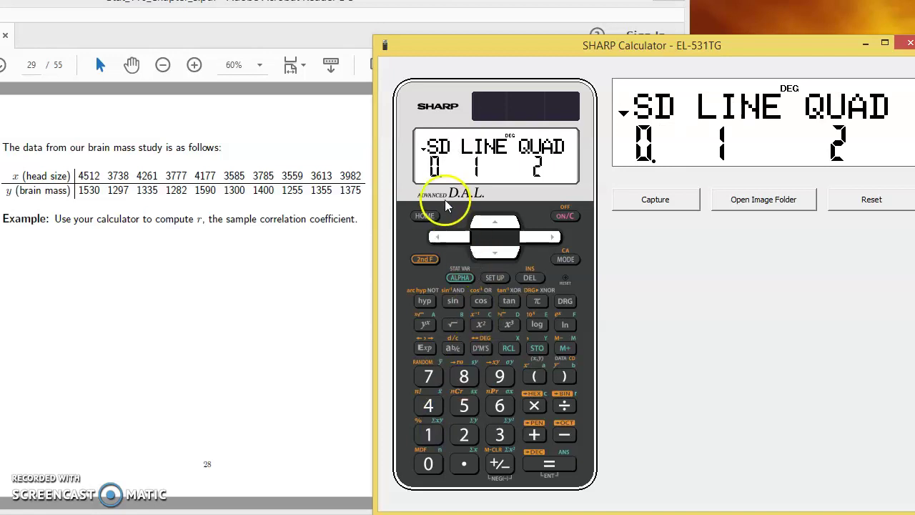
left_click(445, 169)
left_click(428, 436)
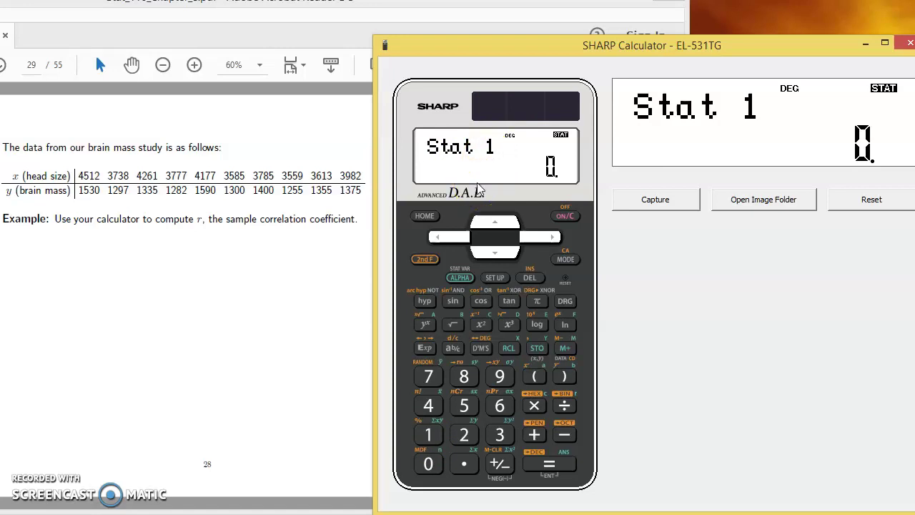
left_click(537, 348)
Store the first data pair, head size 4512 and brain mass 1530
left_click(427, 406)
left_click(458, 405)
left_click(430, 435)
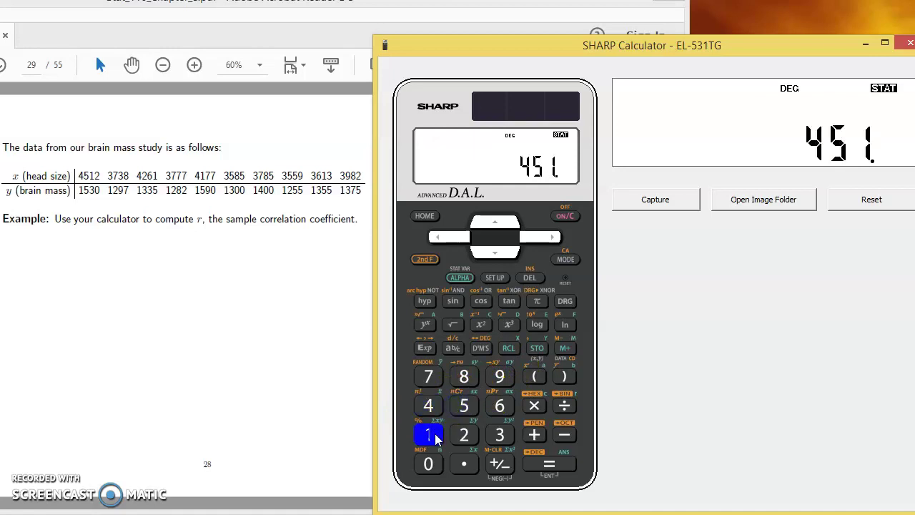
left_click(456, 436)
left_click(547, 350)
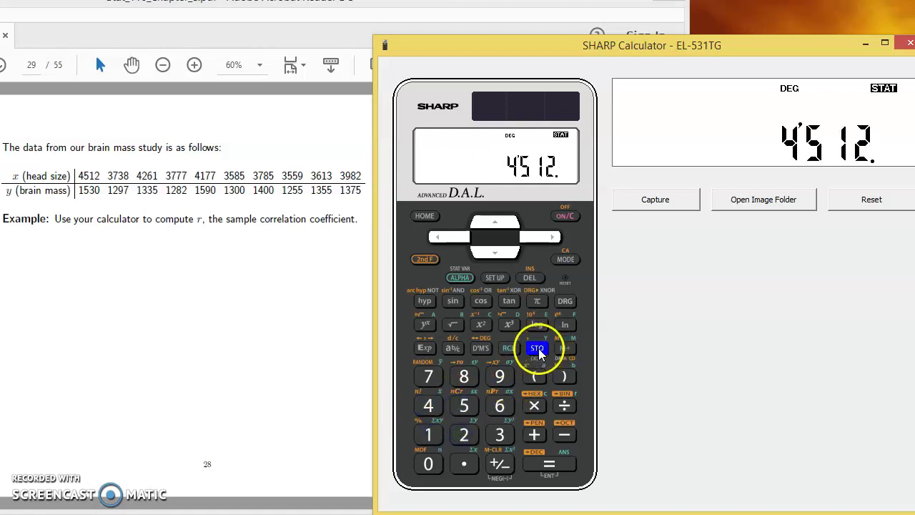
left_click(429, 434)
left_click(463, 406)
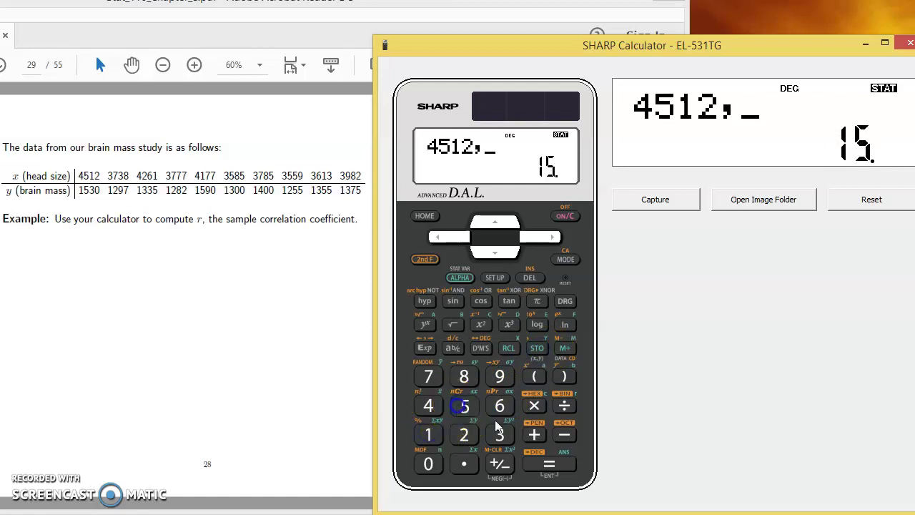
left_click(499, 434)
left_click(429, 463)
left_click(551, 355)
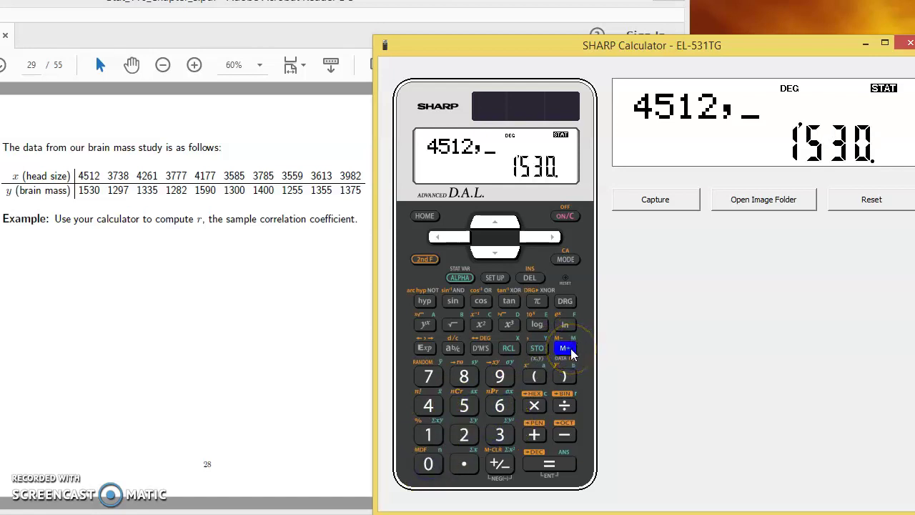
left_click(569, 349)
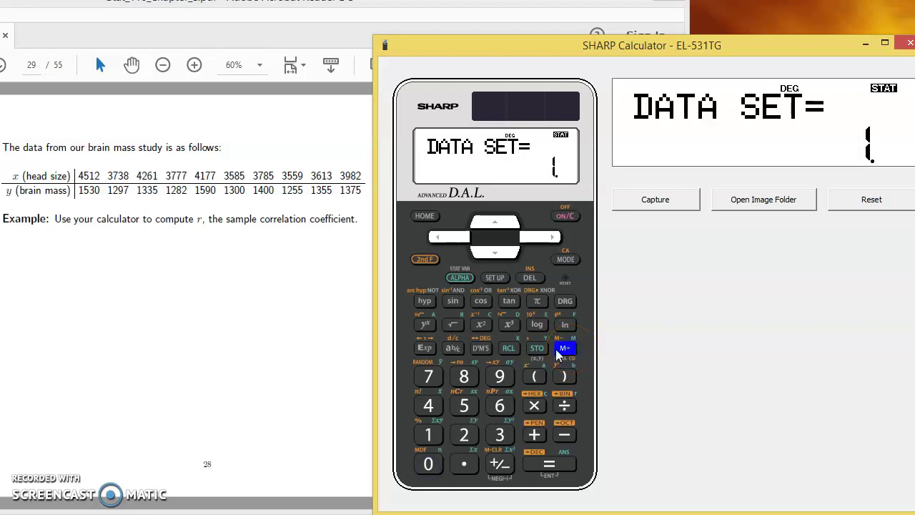
Store the second data pair, 3738 and 1297
left_click(486, 434)
left_click(436, 383)
left_click(497, 433)
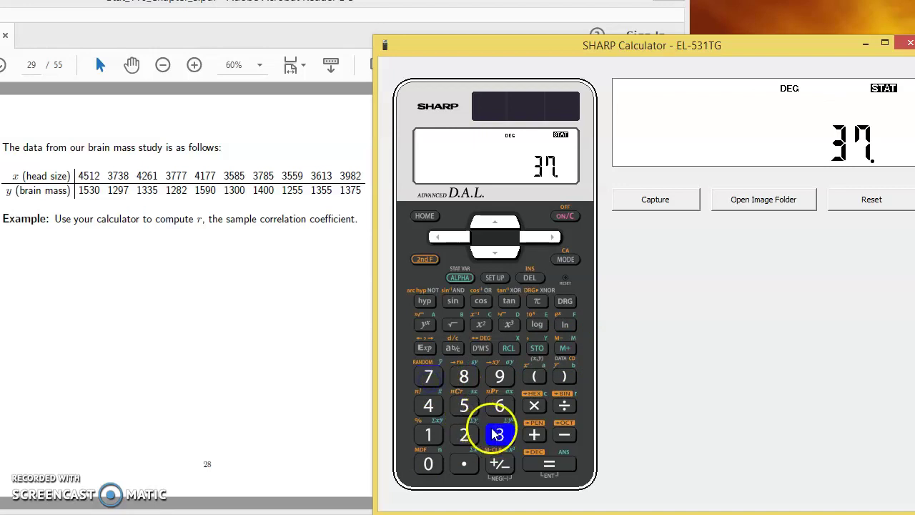
left_click(469, 387)
left_click(532, 349)
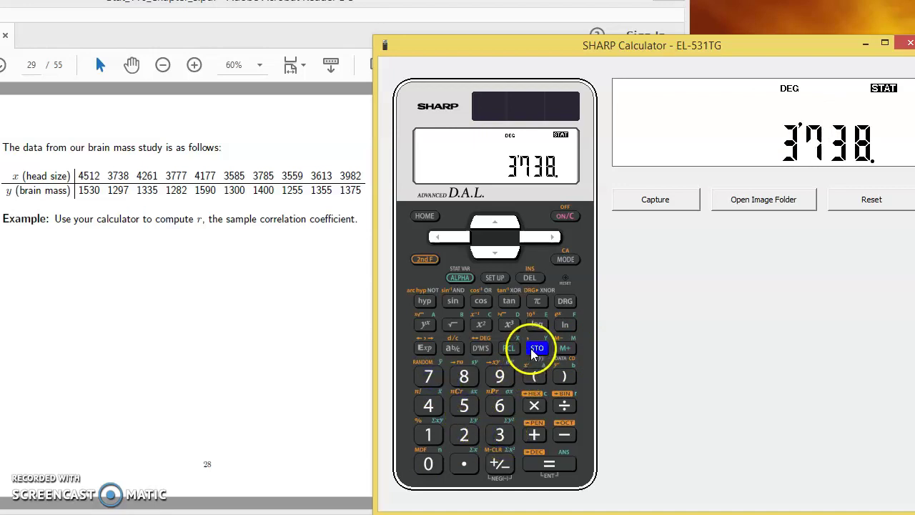
left_click(431, 435)
left_click(464, 434)
left_click(500, 376)
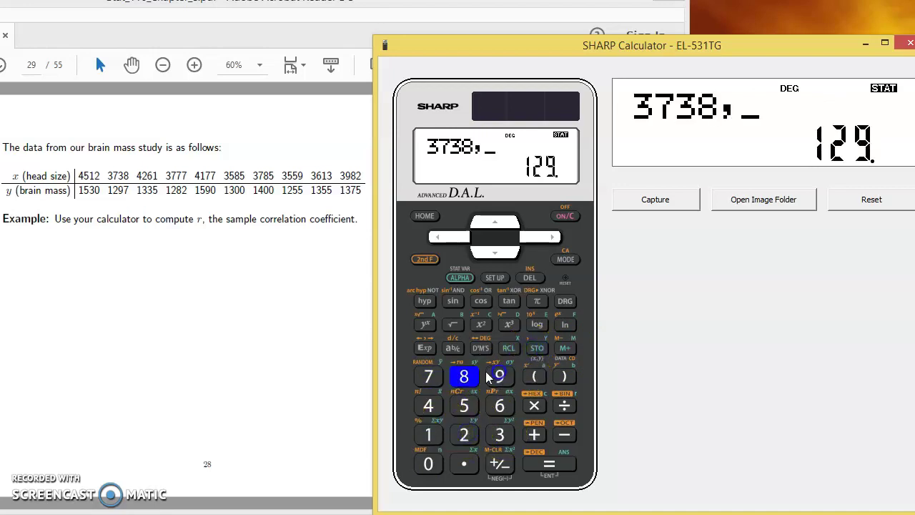
left_click(429, 376)
left_click(564, 350)
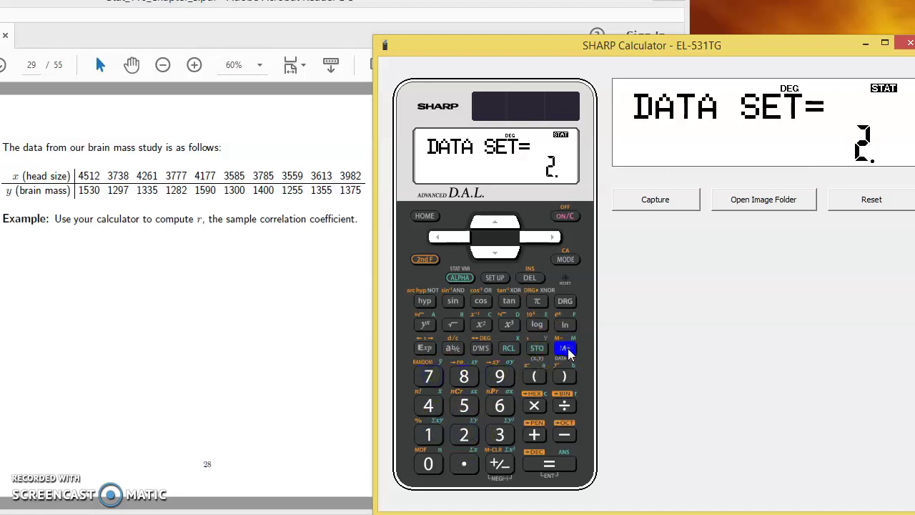
Store the third data pair, 4261 and 1335
left_click(429, 405)
left_click(465, 434)
left_click(500, 406)
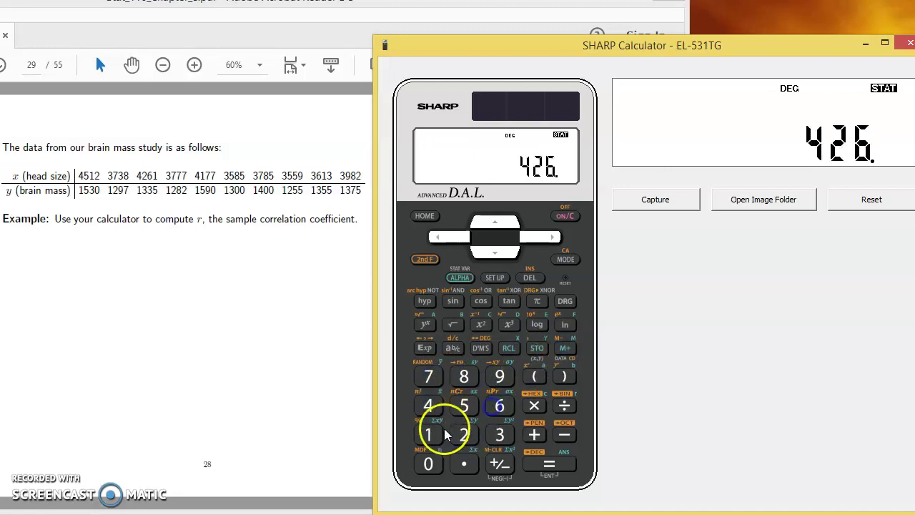
left_click(430, 435)
left_click(534, 349)
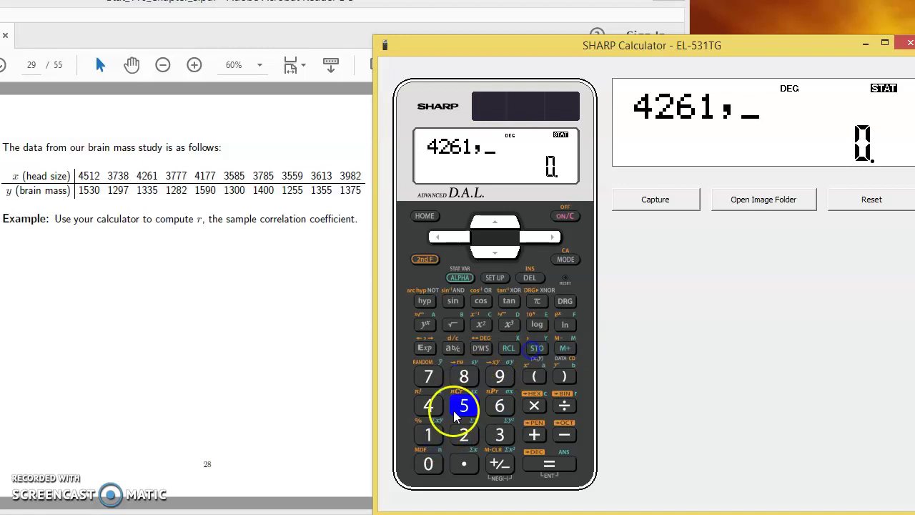
left_click(429, 435)
left_click(500, 434)
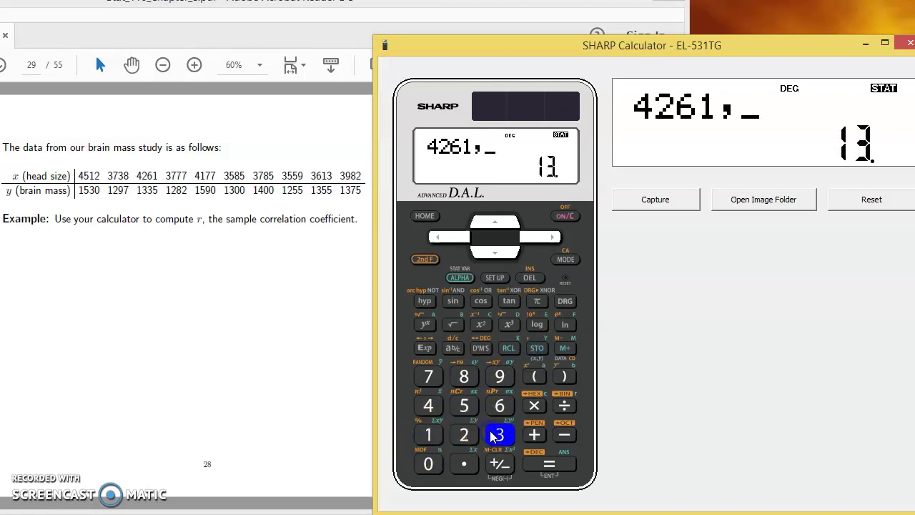
left_click(500, 435)
left_click(464, 405)
left_click(568, 346)
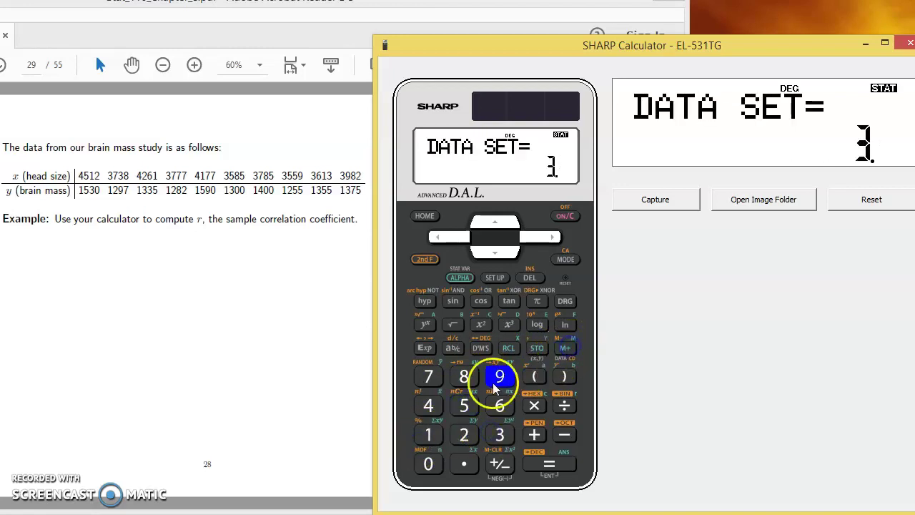
Key in the fourth pair, head size 3777 and brain mass 1282
left_click(501, 440)
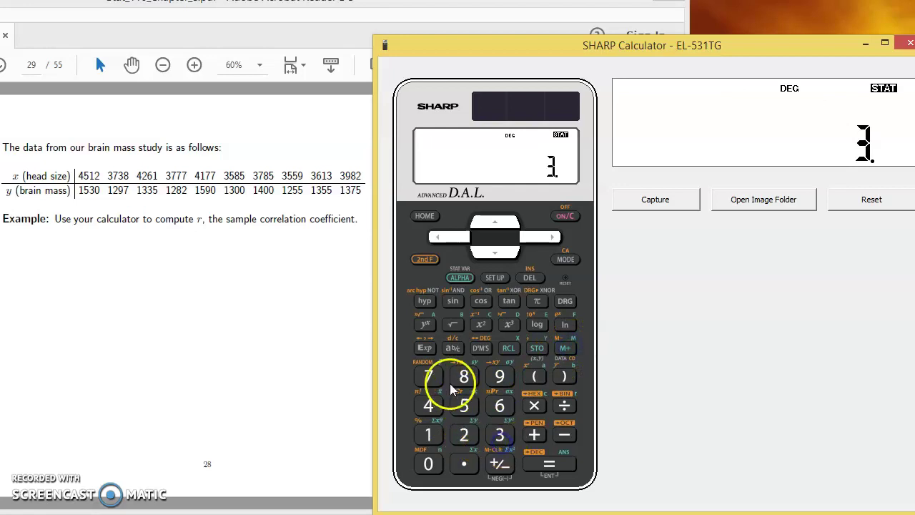
double_click(432, 382)
left_click(432, 379)
left_click(536, 352)
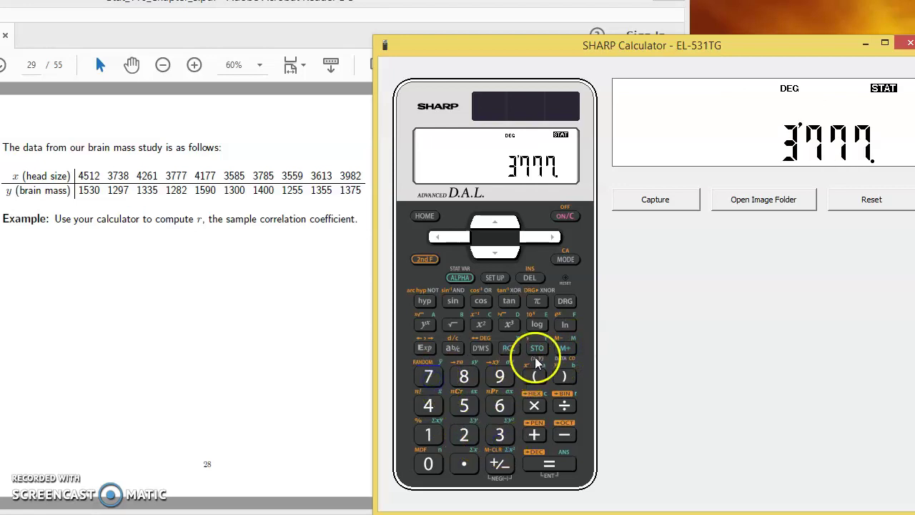
left_click(429, 435)
left_click(464, 434)
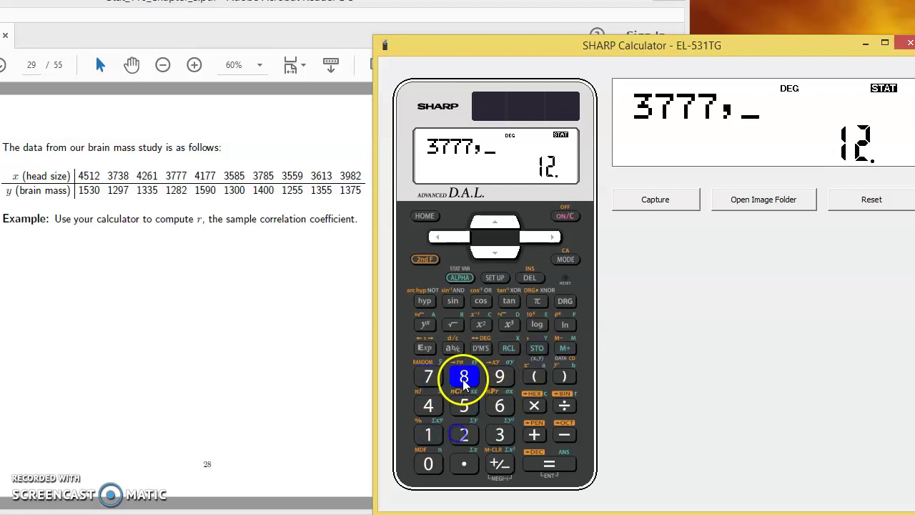
left_click(464, 377)
left_click(464, 436)
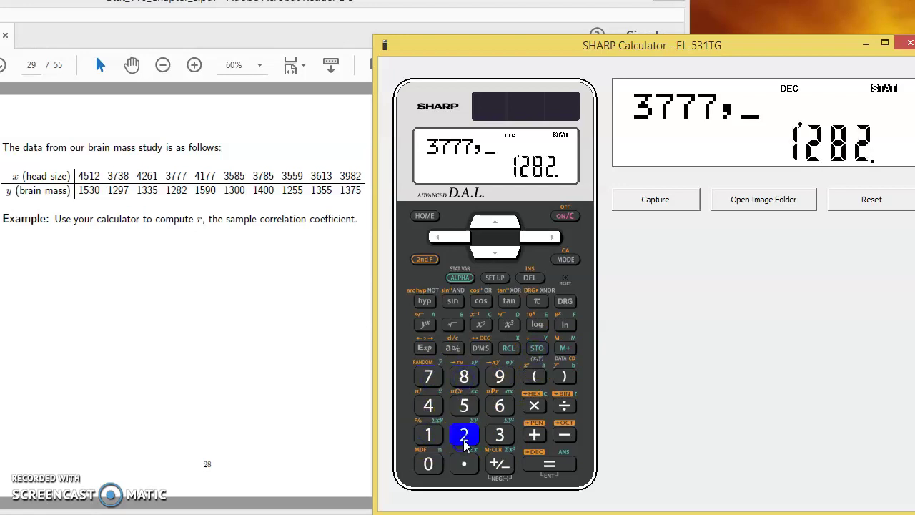
Store the 3777, 1282 pair, then store the 4177, 1590 pair
left_click(564, 348)
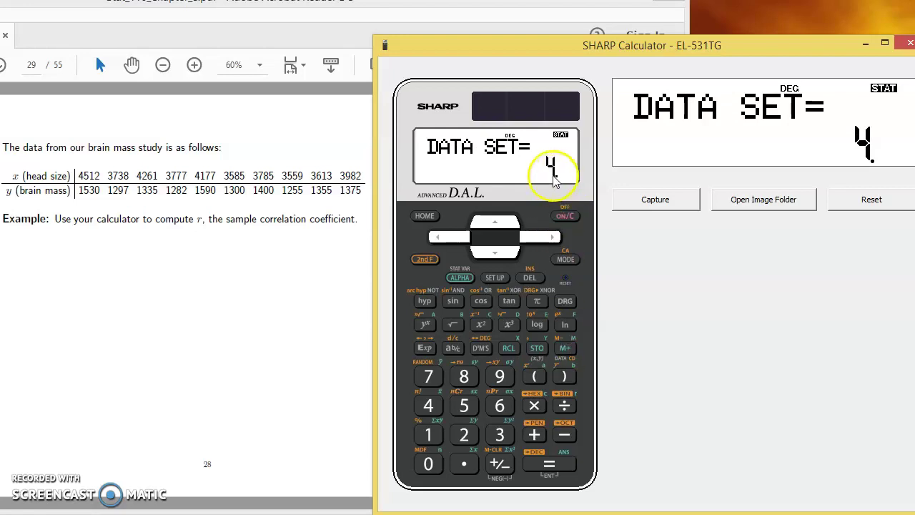
left_click(429, 407)
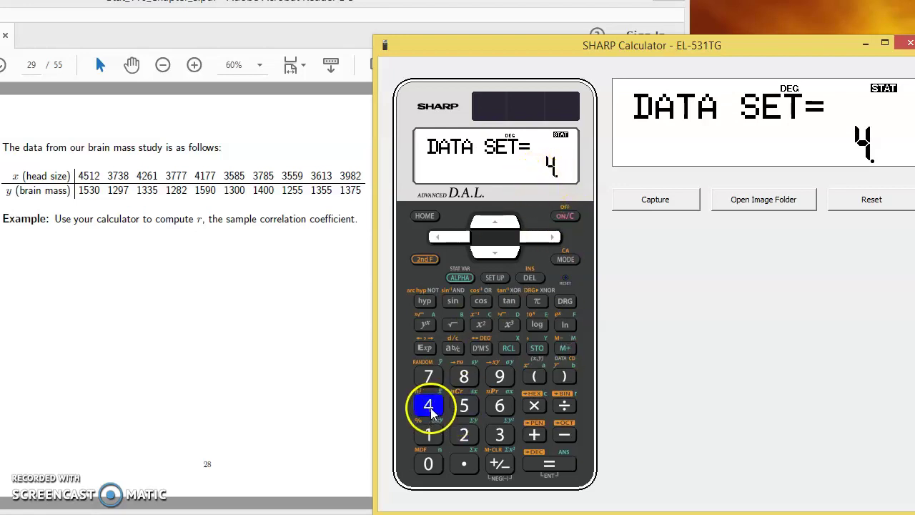
left_click(428, 435)
left_click(430, 378)
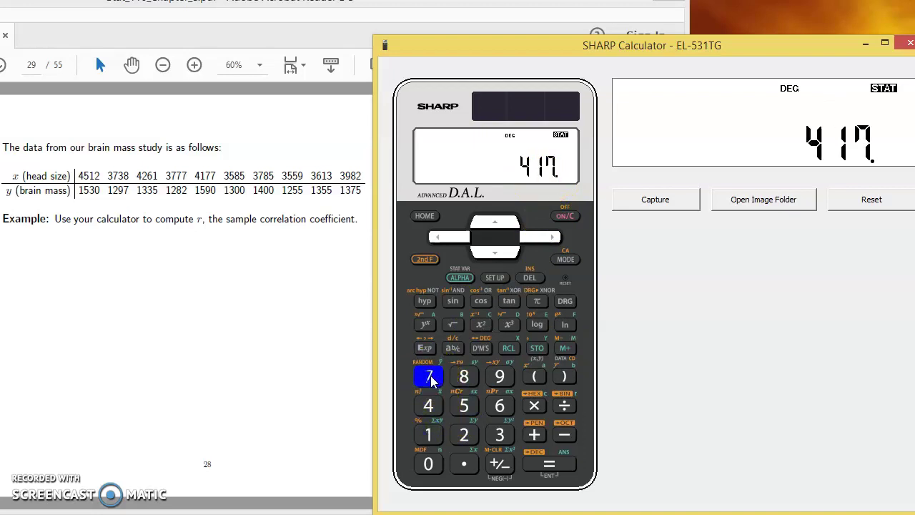
left_click(432, 380)
left_click(536, 352)
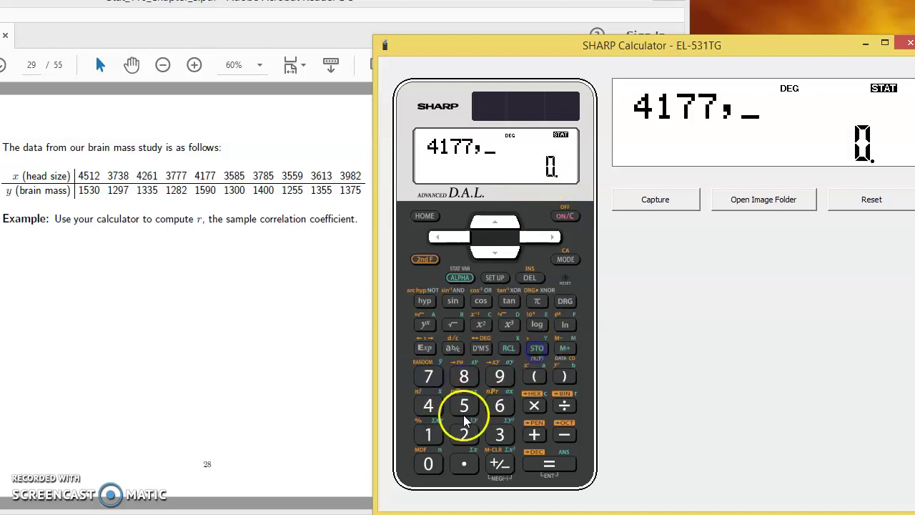
left_click(428, 435)
left_click(464, 406)
left_click(494, 379)
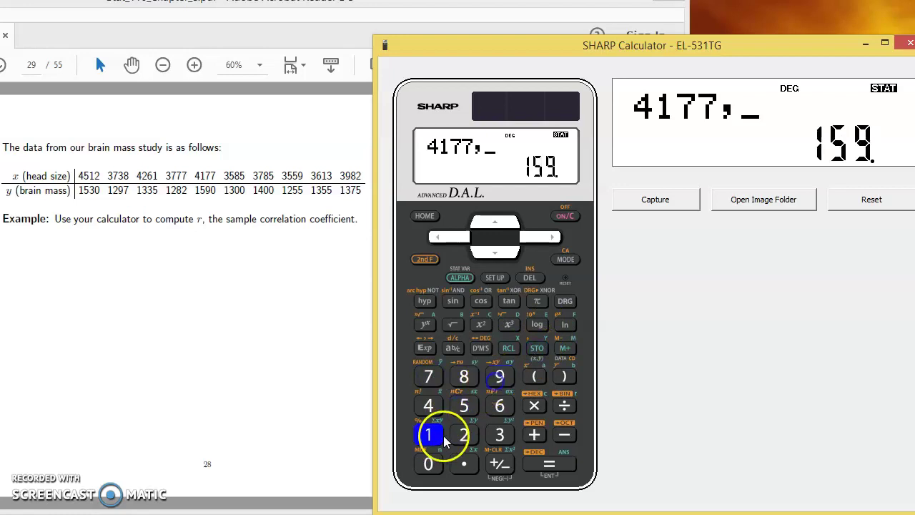
left_click(429, 463)
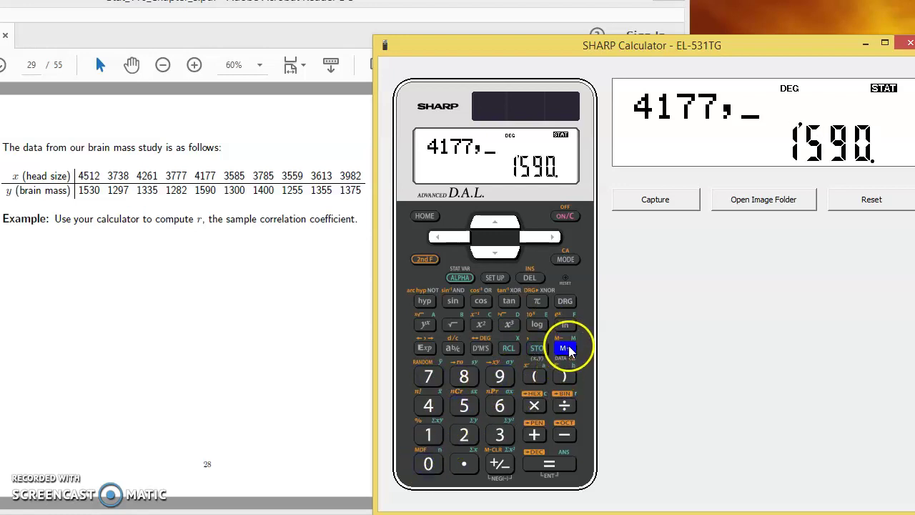
left_click(567, 349)
Store the data pair 3585 and 1300
left_click(503, 435)
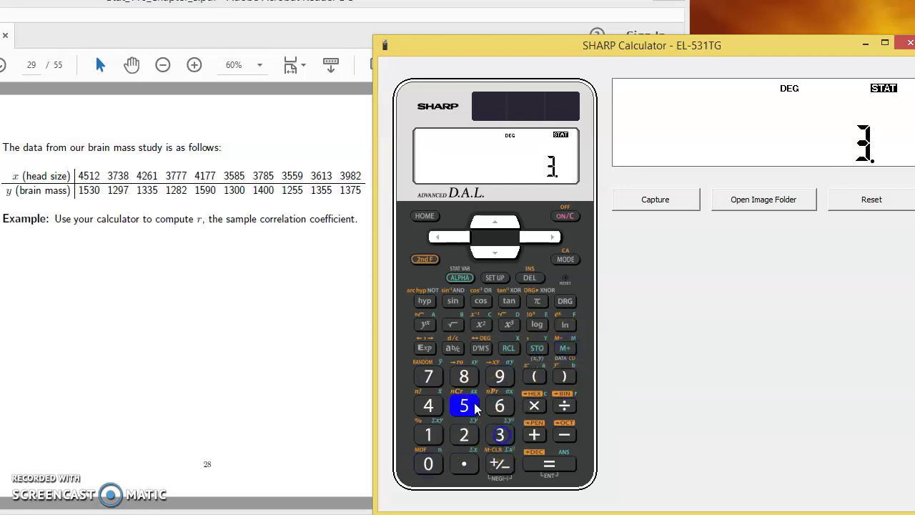
left_click(469, 406)
left_click(465, 377)
left_click(464, 405)
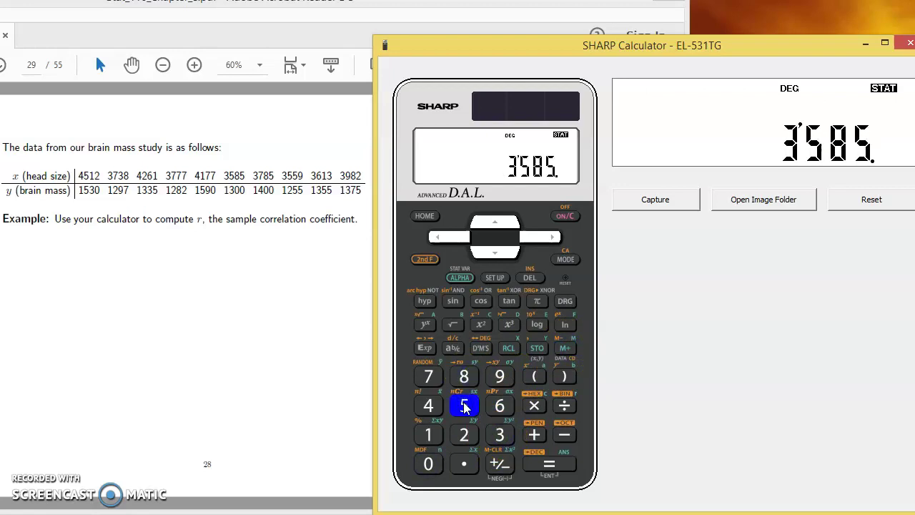
left_click(537, 348)
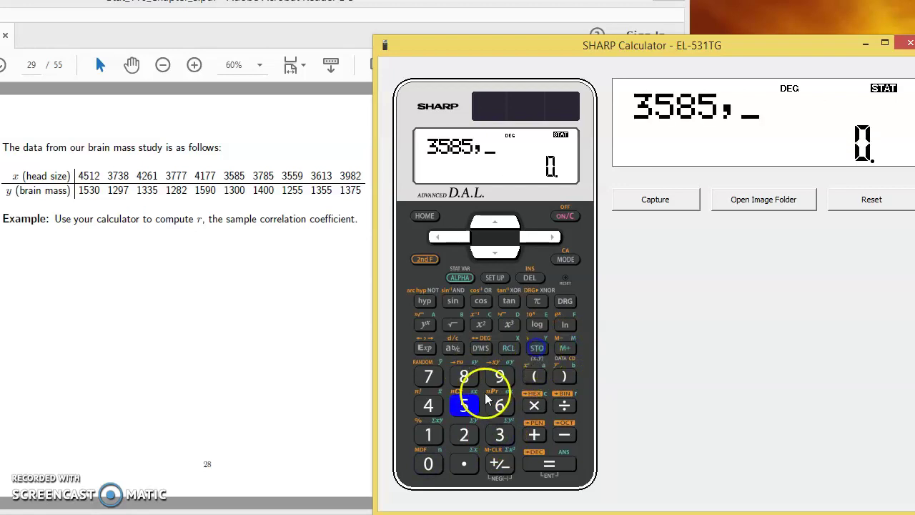
left_click(430, 434)
left_click(493, 437)
left_click(428, 464)
left_click(428, 464)
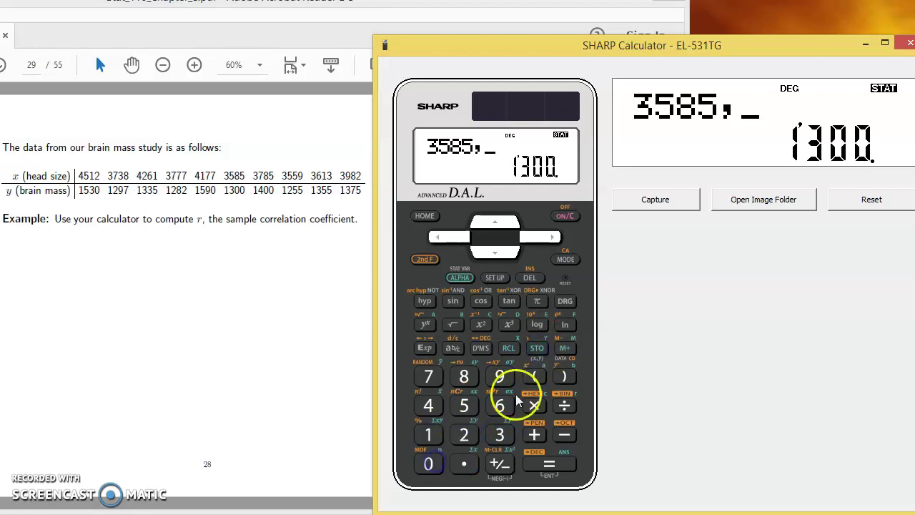
left_click(565, 348)
Store the data pair 3785 and 1400
left_click(499, 437)
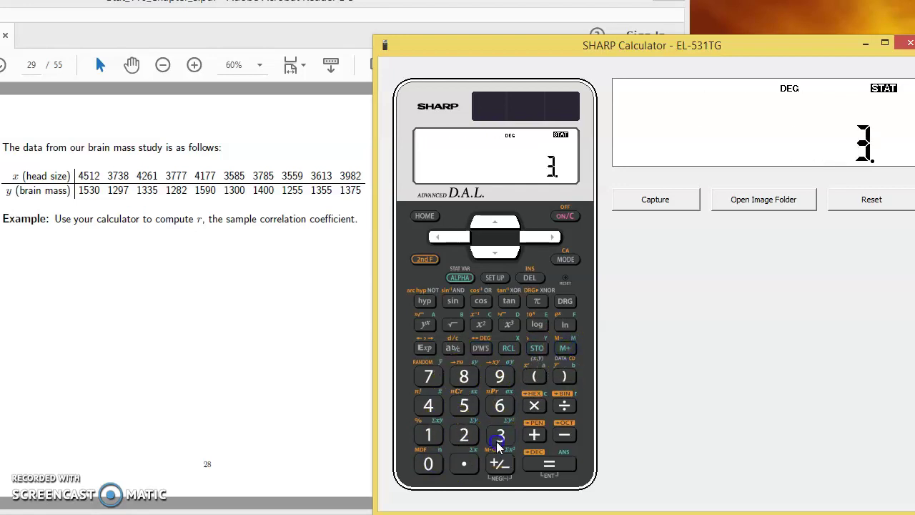
left_click(428, 377)
left_click(462, 379)
left_click(464, 405)
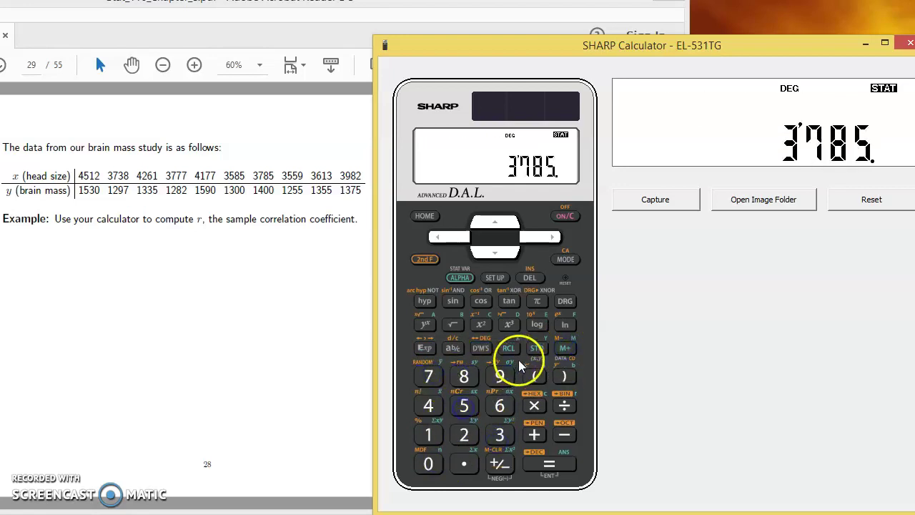
left_click(537, 348)
left_click(434, 431)
left_click(428, 405)
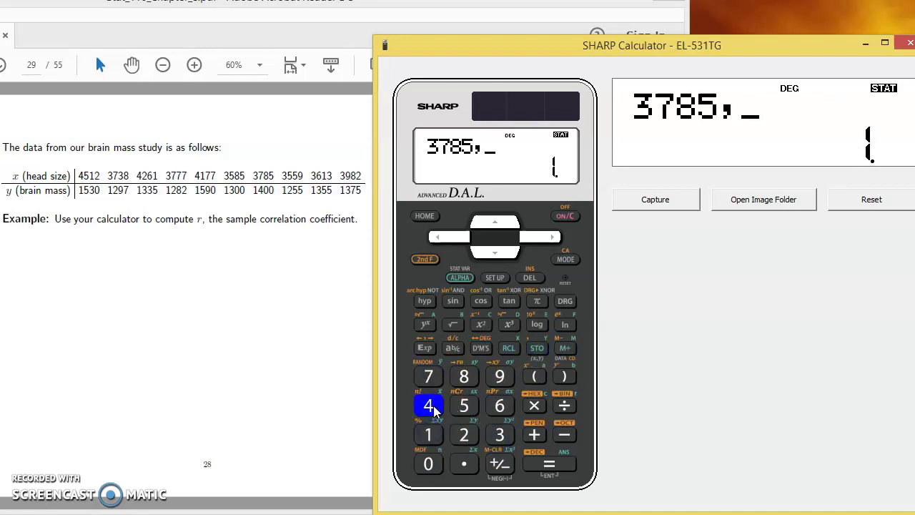
left_click(428, 464)
left_click(429, 464)
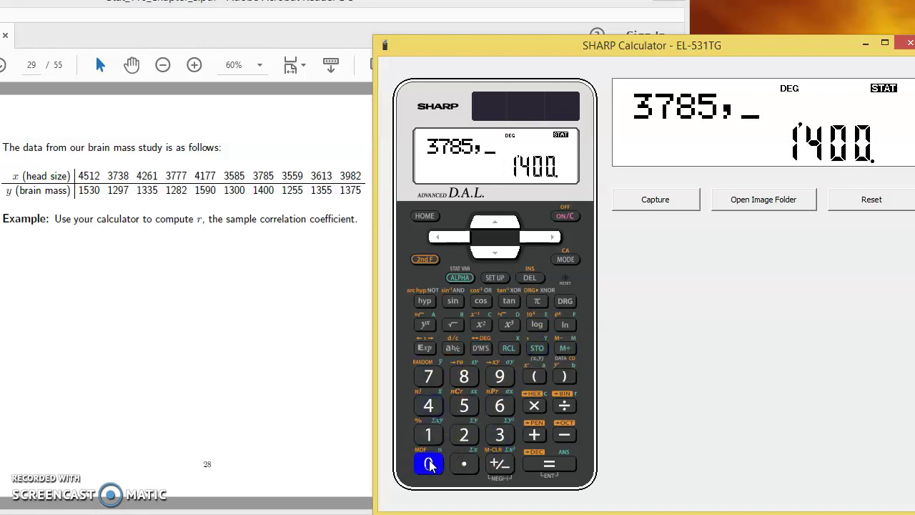
left_click(565, 349)
Store the data pair 3559 and 1255
left_click(499, 435)
left_click(464, 406)
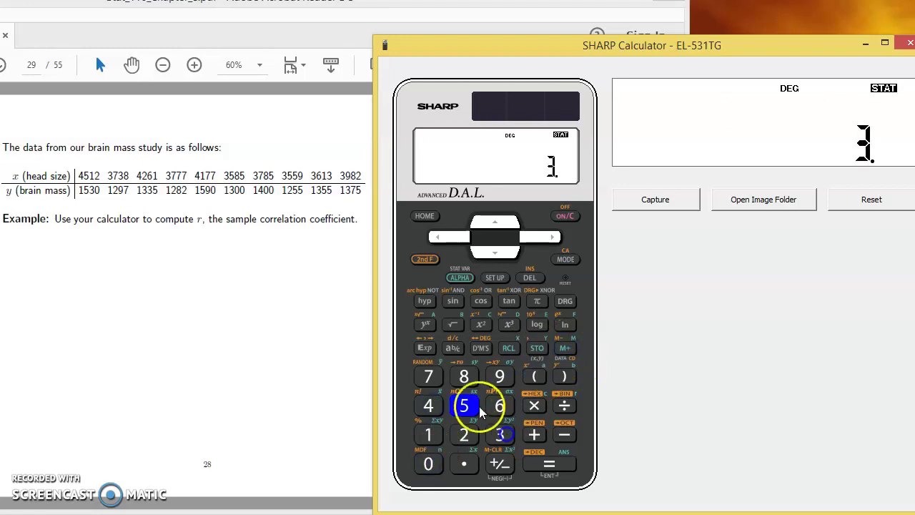
left_click(467, 405)
left_click(496, 379)
left_click(537, 349)
left_click_drag(501, 374, 427, 431)
left_click(458, 435)
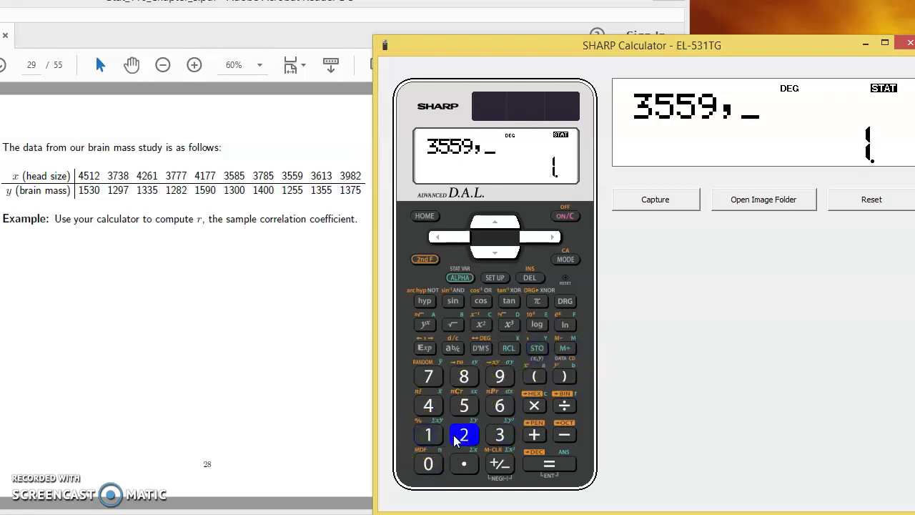
left_click(464, 410)
left_click(464, 409)
left_click(563, 350)
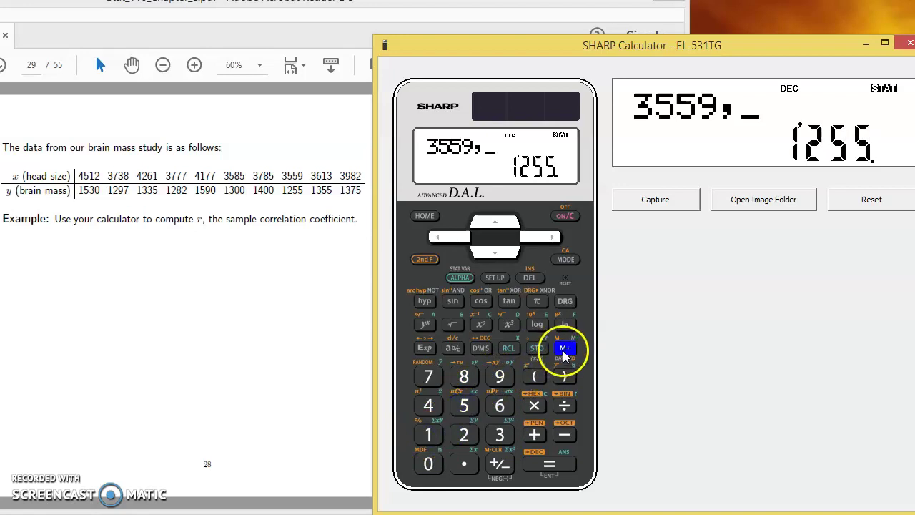
Store the data pair 3613 and 1355
left_click(499, 433)
left_click(501, 406)
left_click(430, 433)
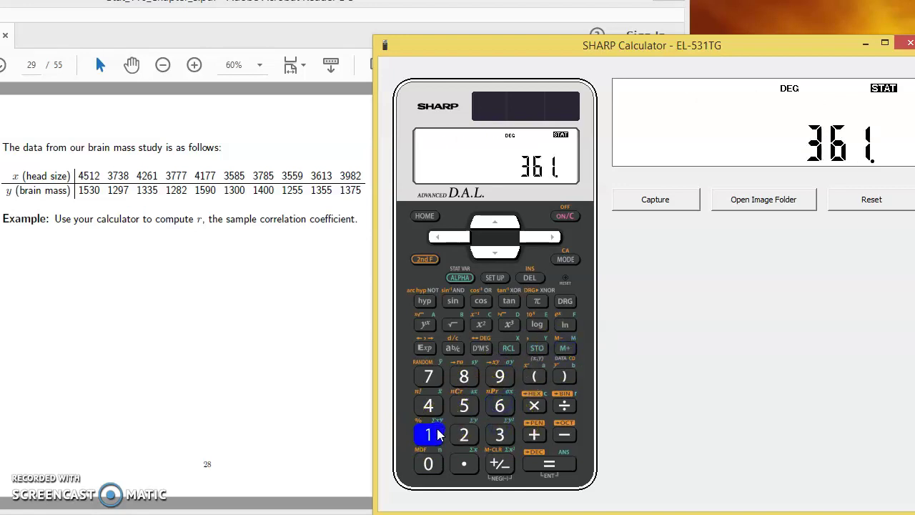
left_click(502, 428)
left_click(541, 350)
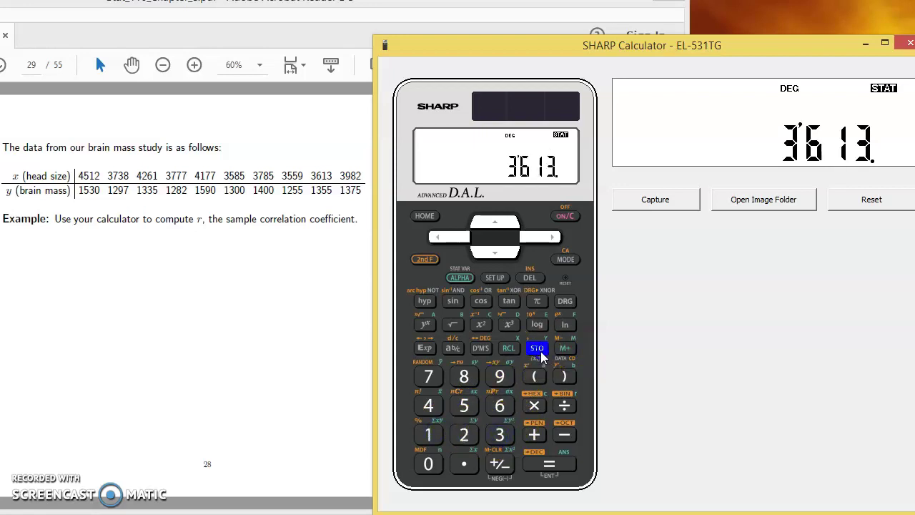
left_click(442, 442)
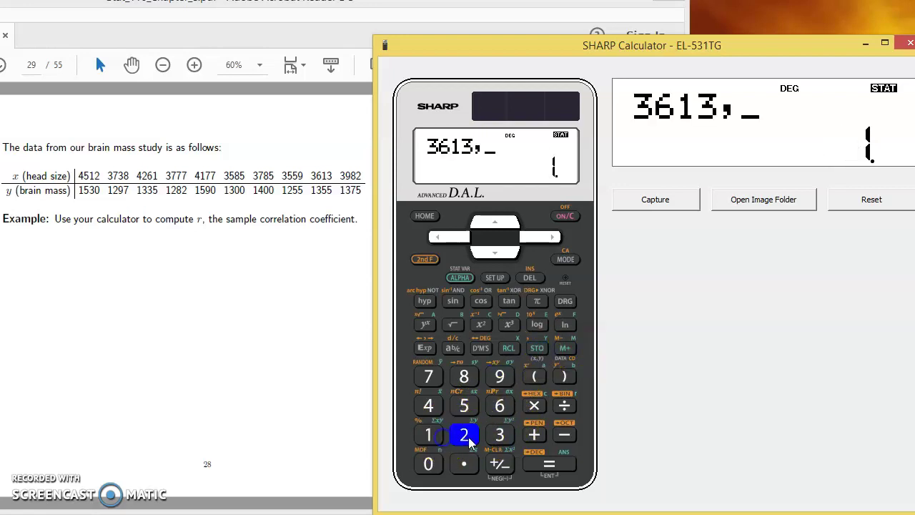
left_click(500, 434)
left_click(466, 407)
left_click(470, 409)
left_click(566, 348)
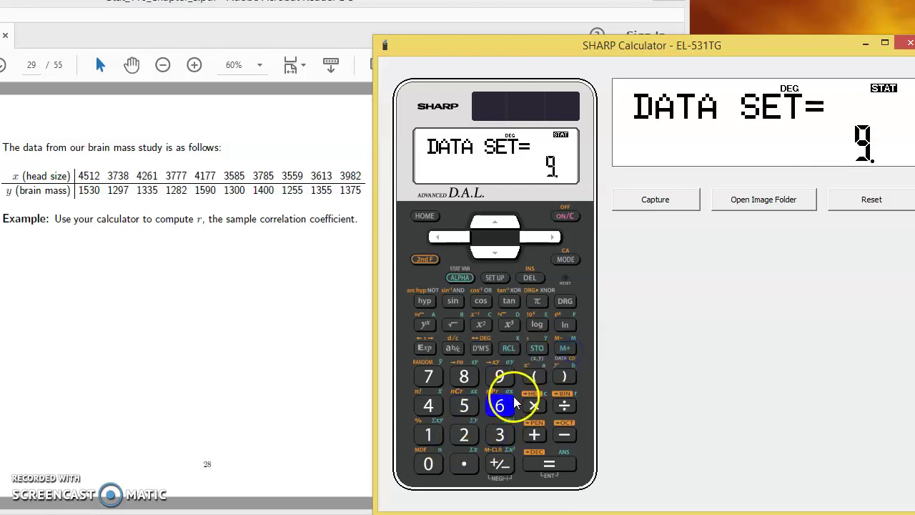
Key in the tenth pair, head size 3982 and brain mass 1375
left_click(511, 432)
left_click(500, 377)
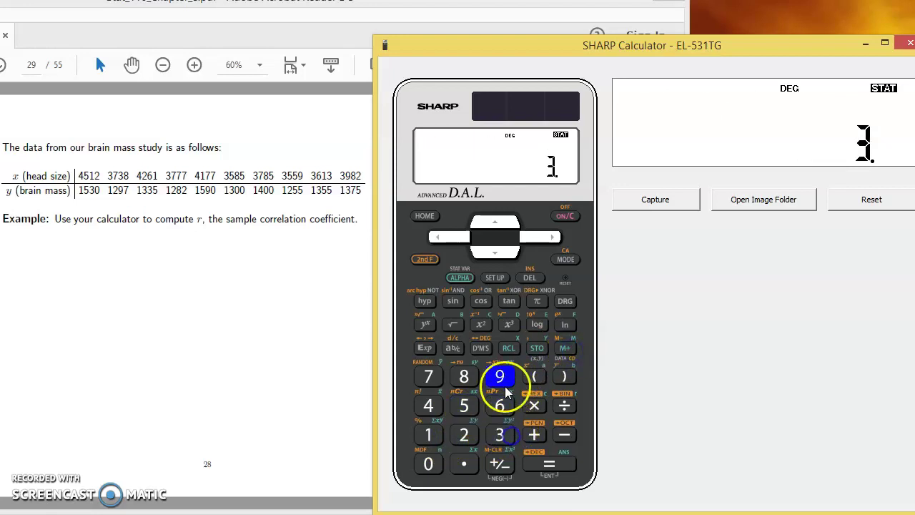
left_click(467, 376)
left_click(466, 427)
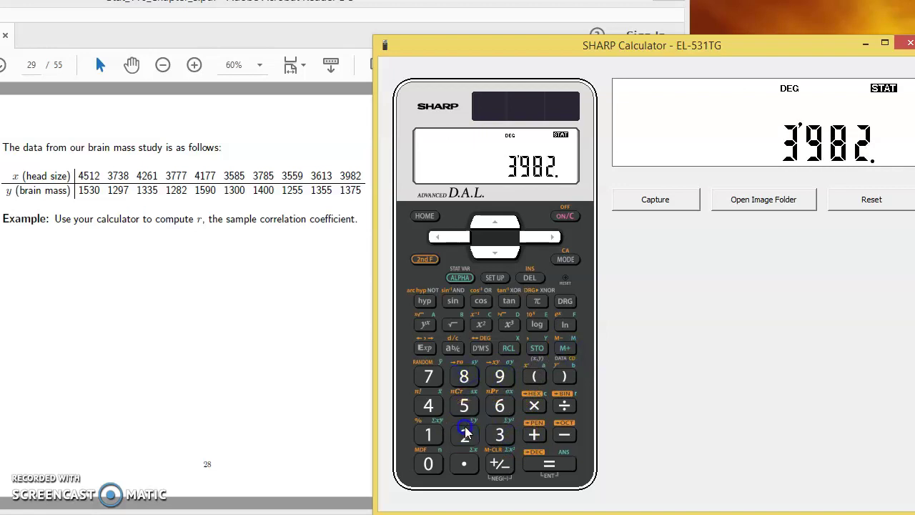
left_click(536, 348)
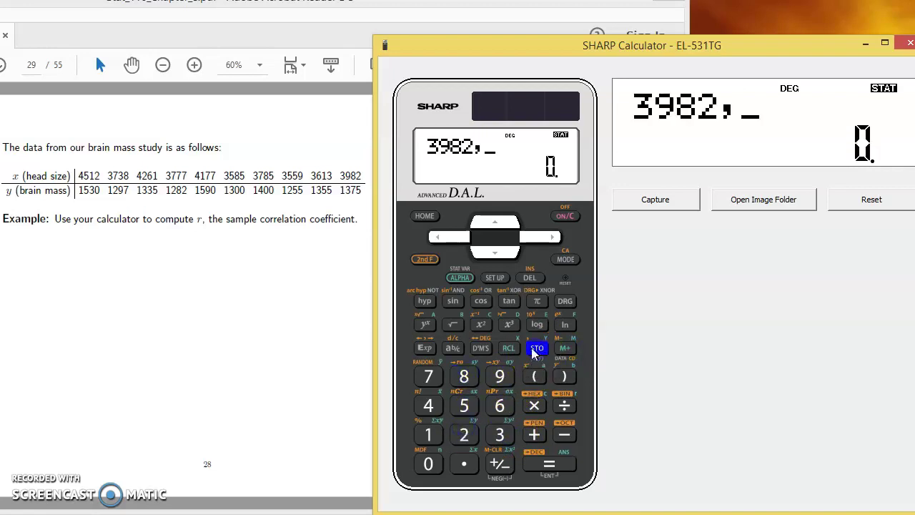
left_click(424, 434)
left_click(500, 435)
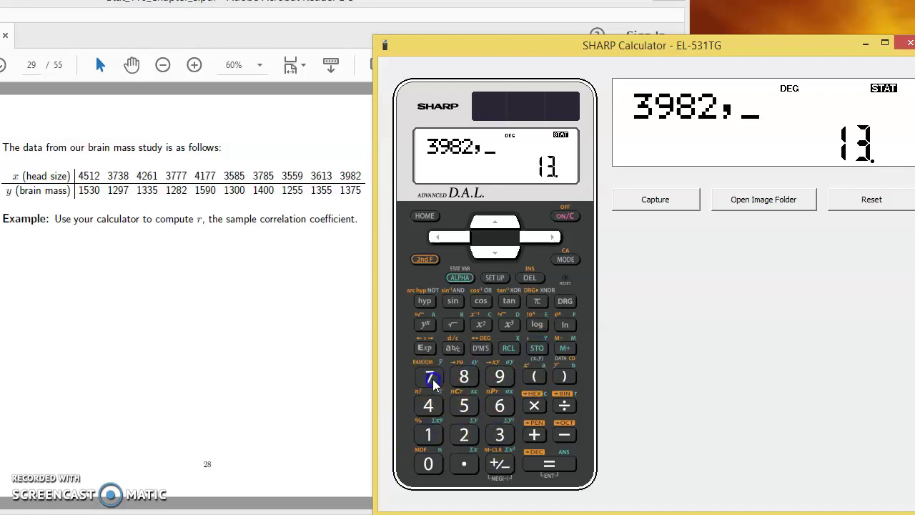
left_click(429, 377)
left_click(465, 406)
Store the 3982, 1375 pair and recall the mean brain mass ȳ = 1371.9
left_click(565, 348)
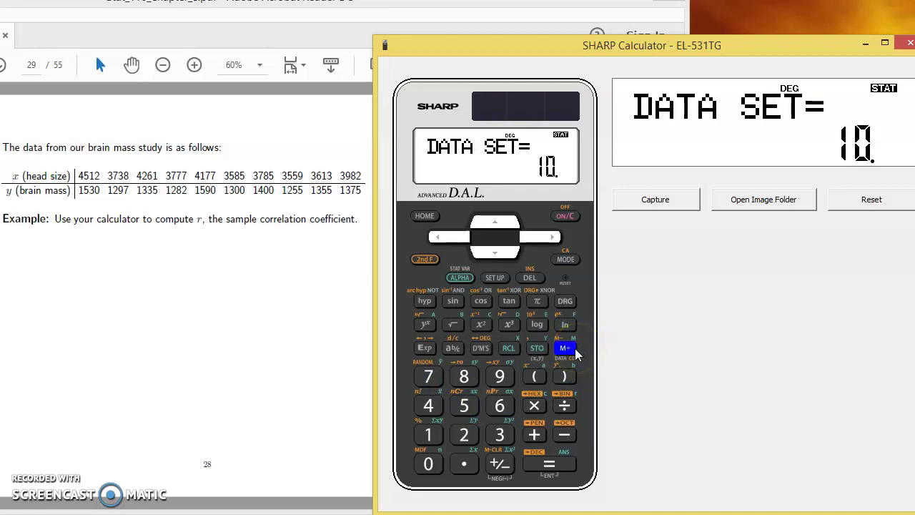
left_click(508, 349)
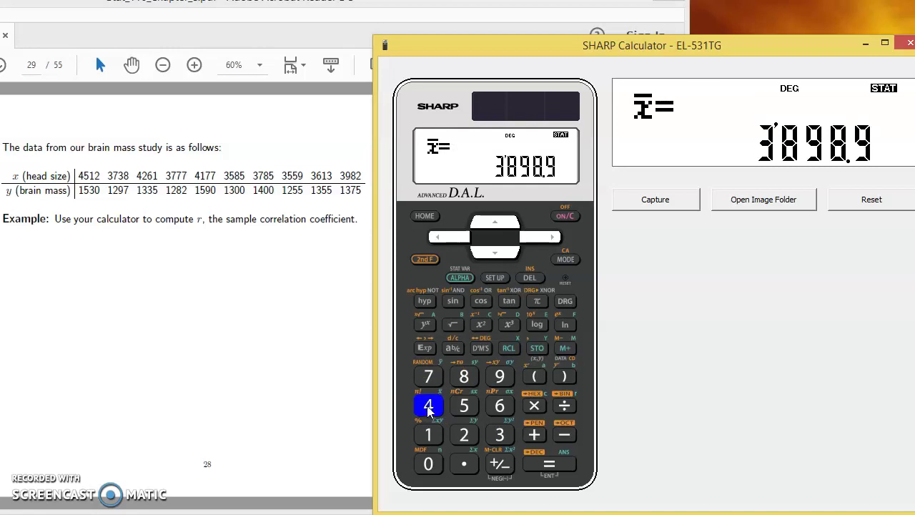
left_click(509, 348)
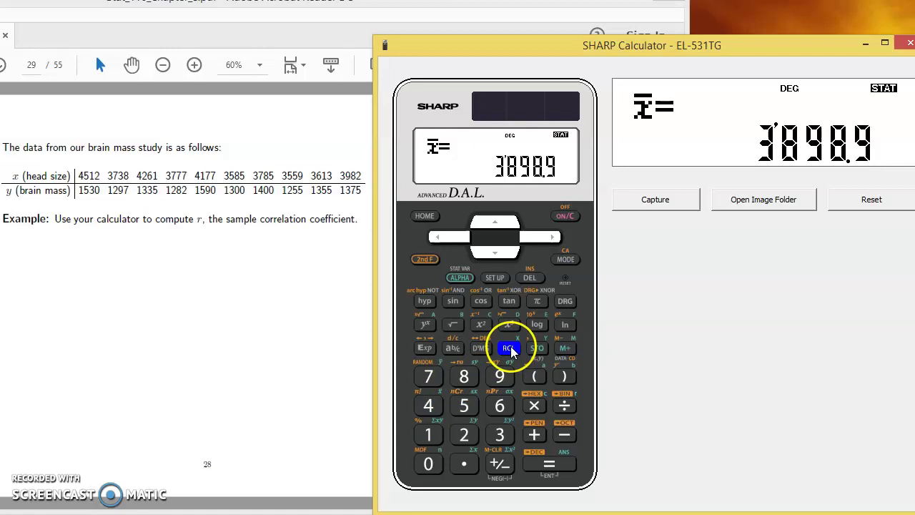
left_click(430, 378)
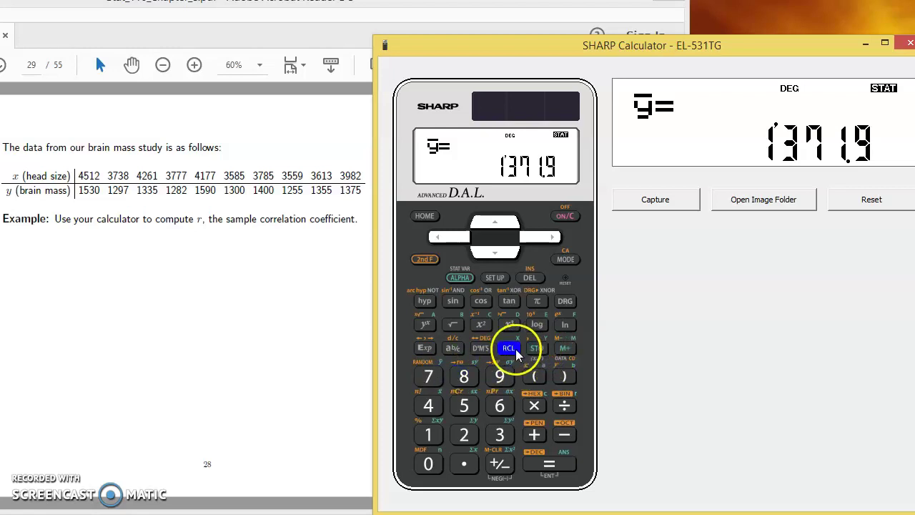
Recall Sx = 323.3125251, then Sy = 109.3093978
left_click(465, 406)
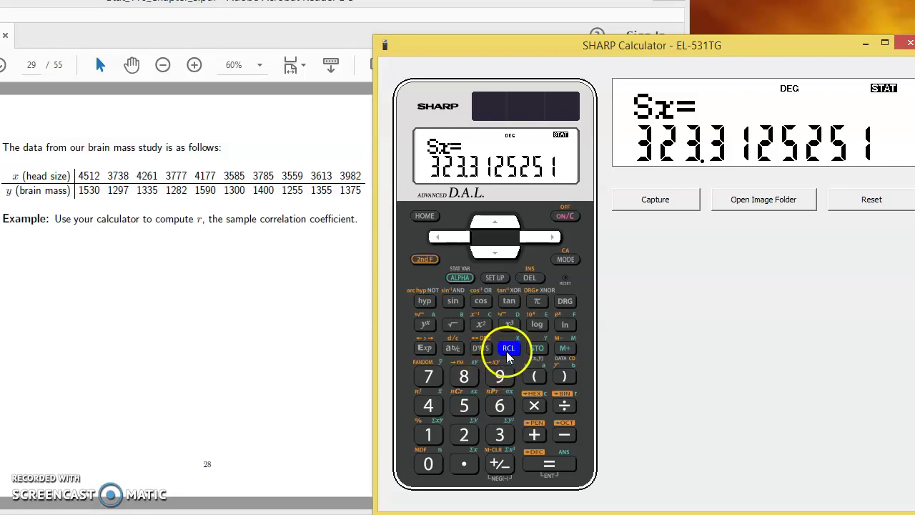
left_click(506, 351)
left_click(464, 377)
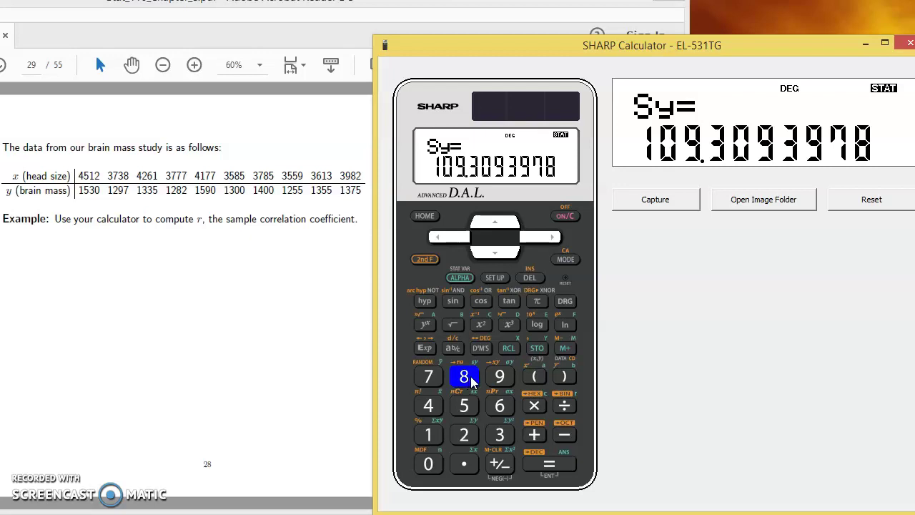
Recall r = 0.727594522 with RCL ÷ and square it to get 0.529393788
left_click(510, 349)
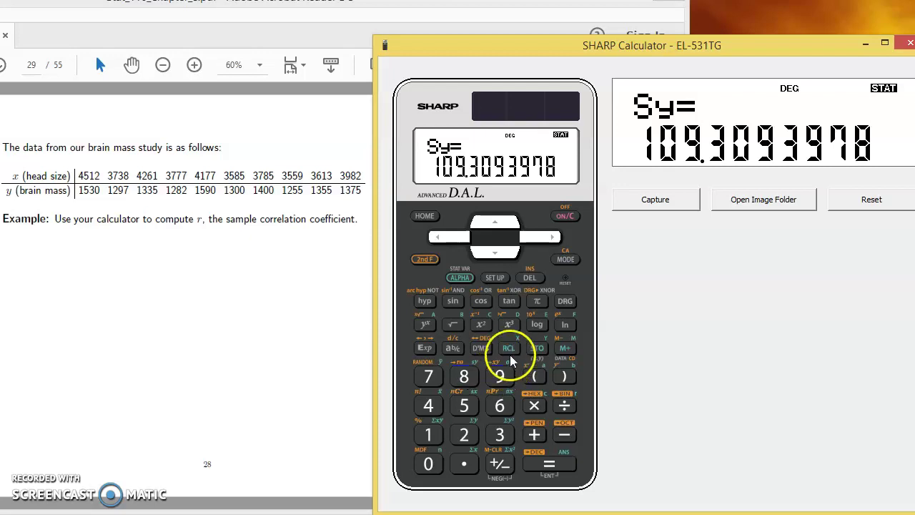
left_click(512, 347)
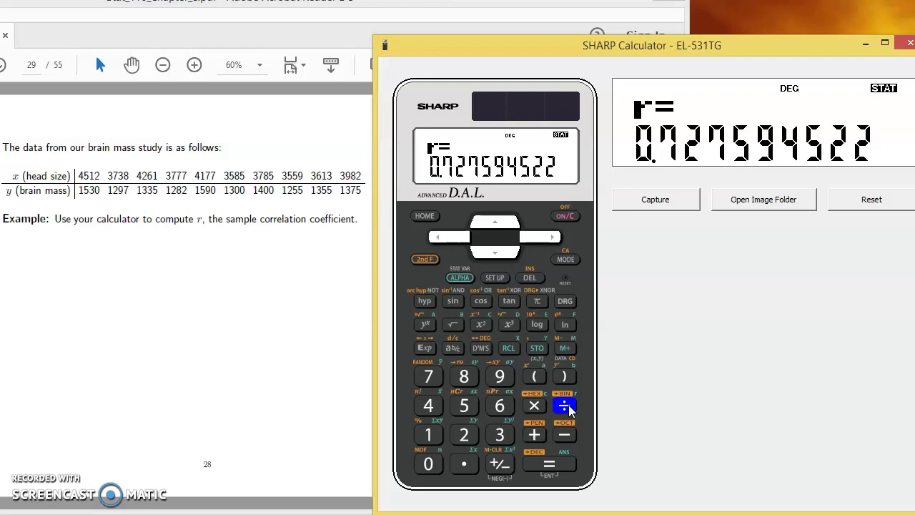
left_click(411, 307)
left_click(568, 466)
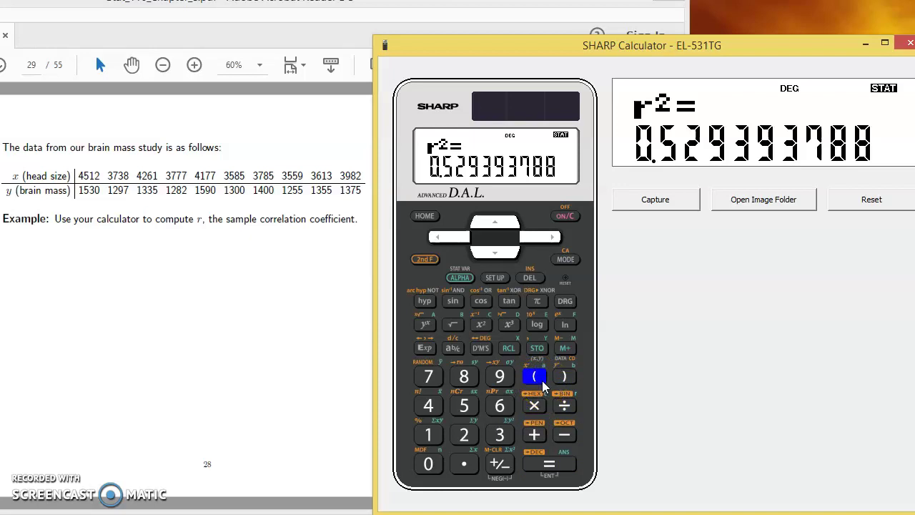
Recall intercept a = 412.7942616 with RCL (, then slope b = 0.245993931 with RCL )
left_click(565, 378)
left_click(577, 376)
left_click(507, 349)
left_click(528, 375)
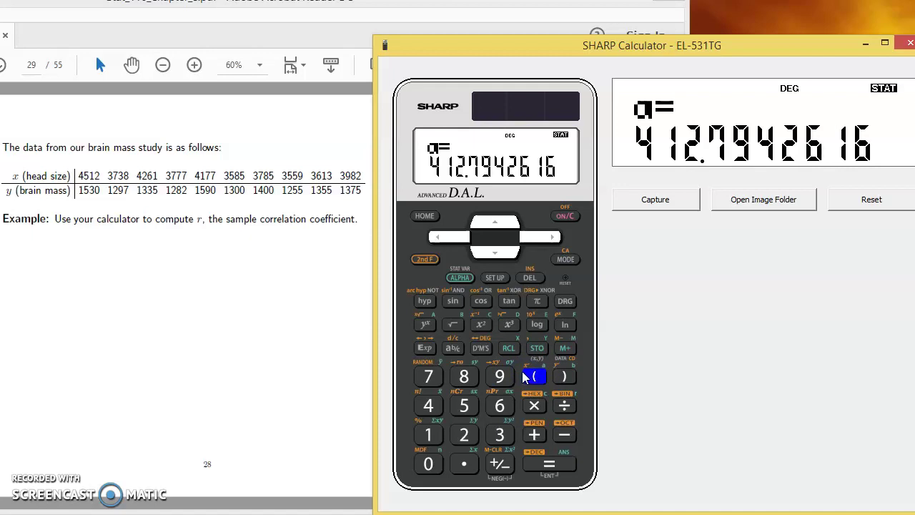
left_click(509, 350)
left_click(565, 377)
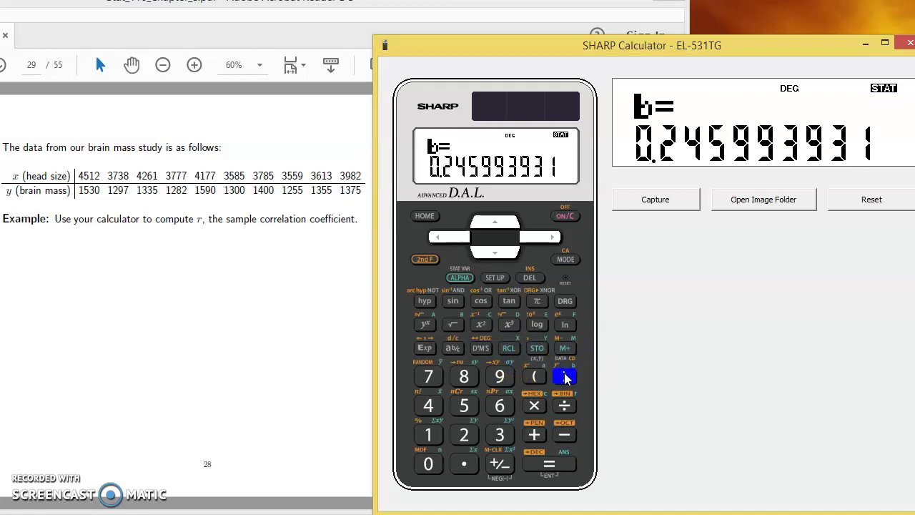
left_click(520, 350)
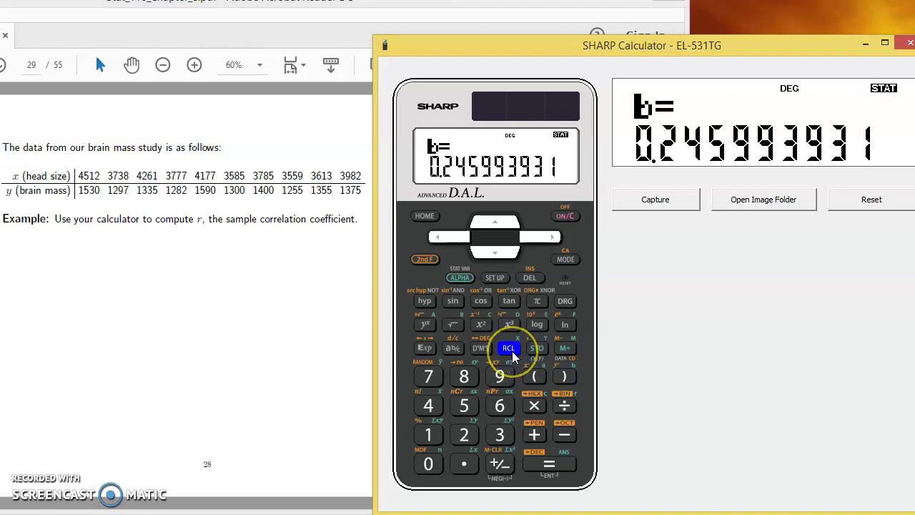
left_click(508, 347)
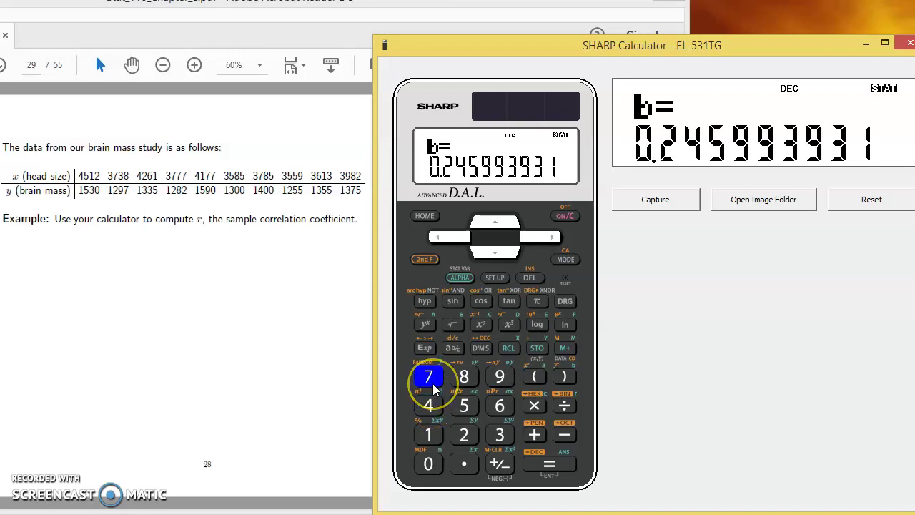
left_click(450, 395)
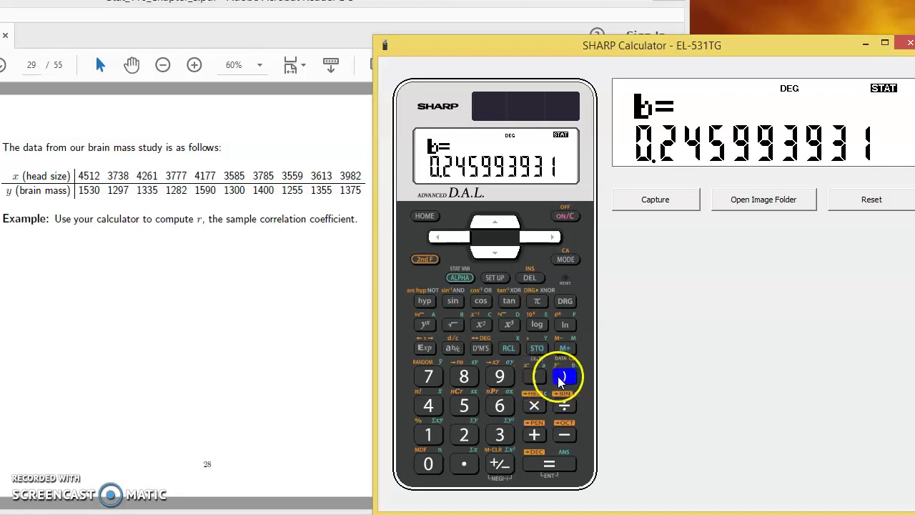
left_click(513, 353)
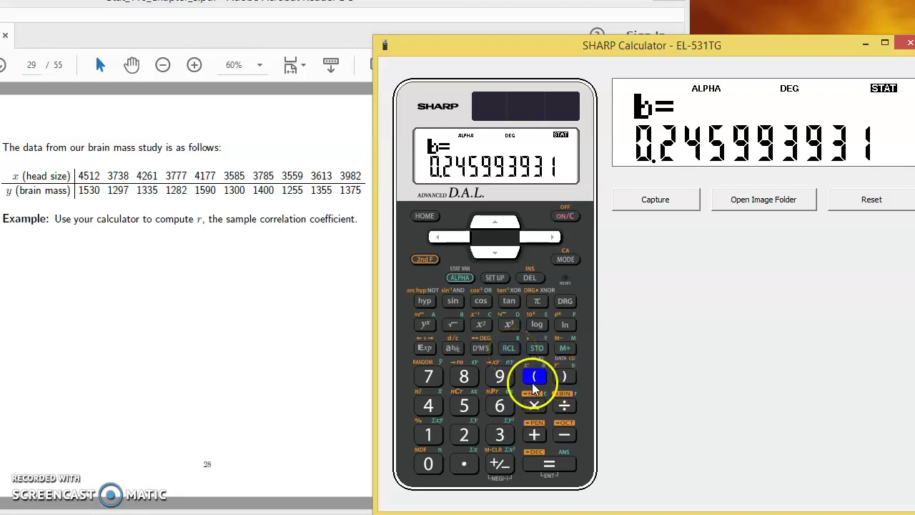
left_click(564, 409)
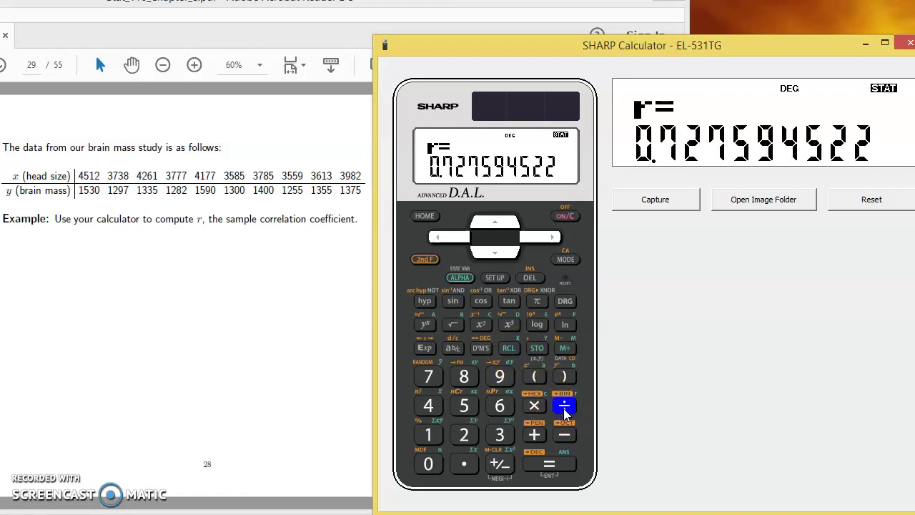
left_click(509, 348)
left_click(533, 377)
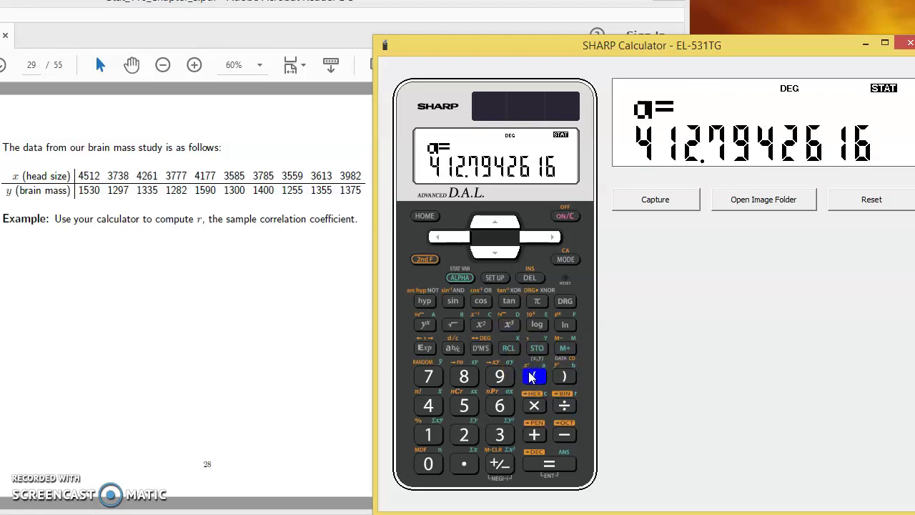
left_click(510, 349)
left_click(564, 378)
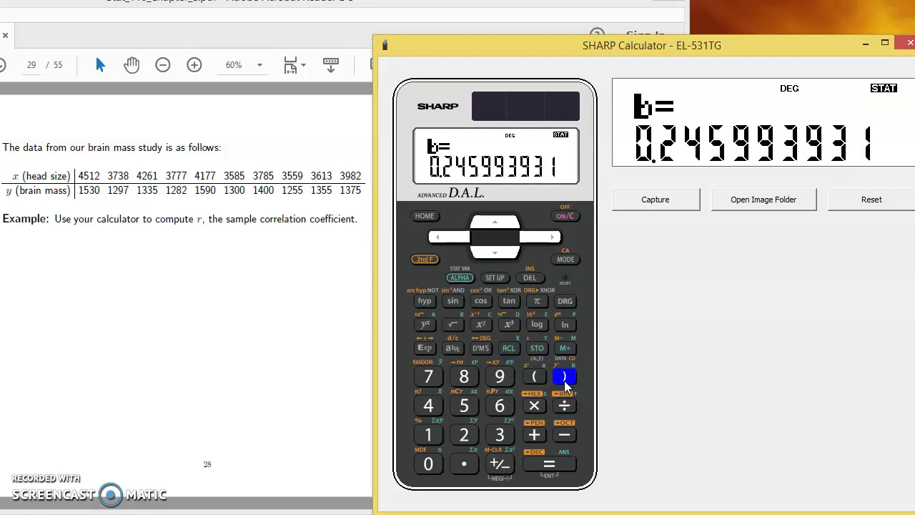
Clear the display, switch the calculator off with 2ndF ON/C, and turn it back on
left_click(565, 216)
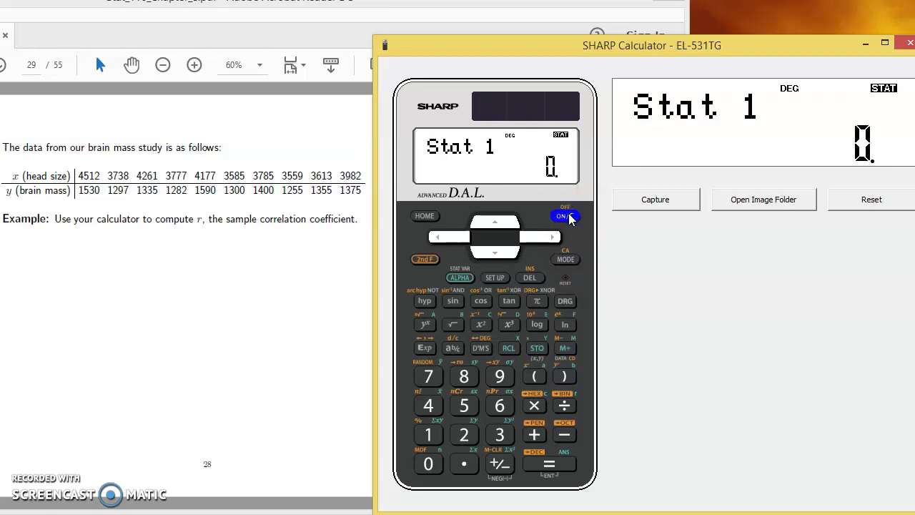
left_click(517, 240)
left_click(424, 258)
left_click(565, 216)
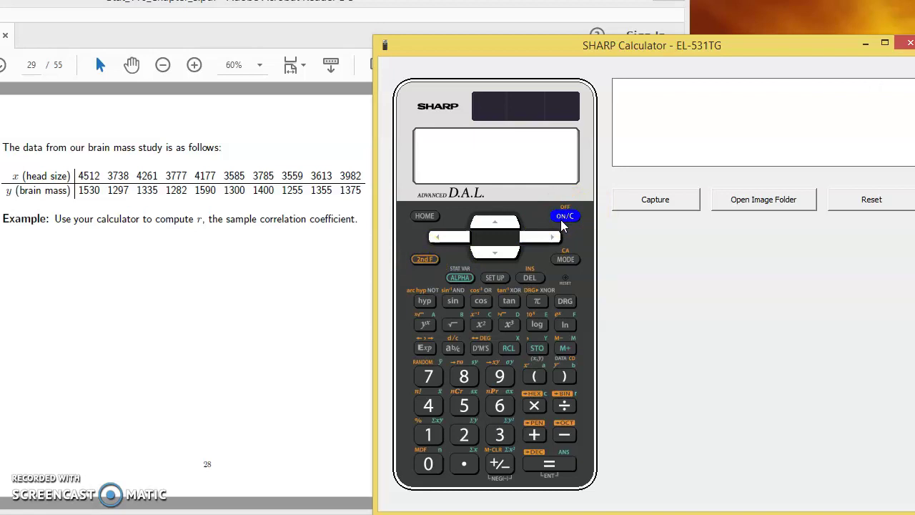
left_click(562, 224)
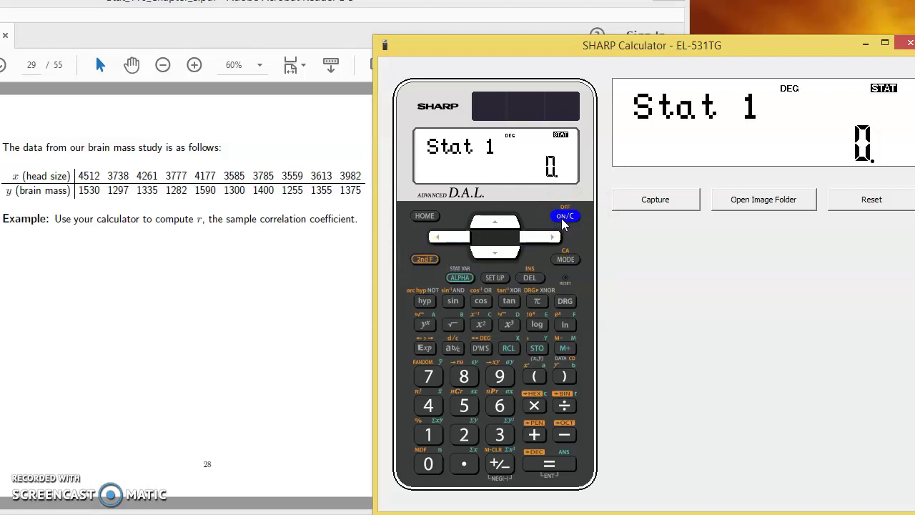
Recall r again, confirming 0.727594522 survived the restart
left_click(507, 349)
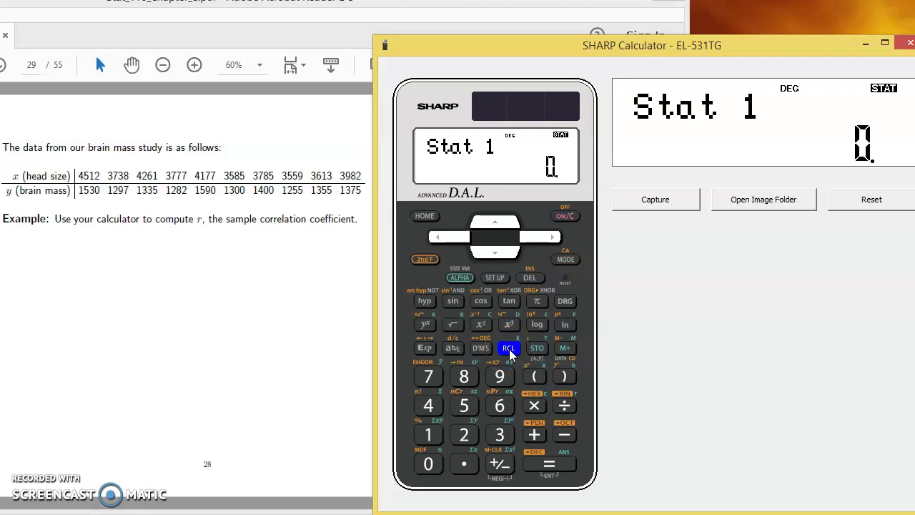
left_click(580, 405)
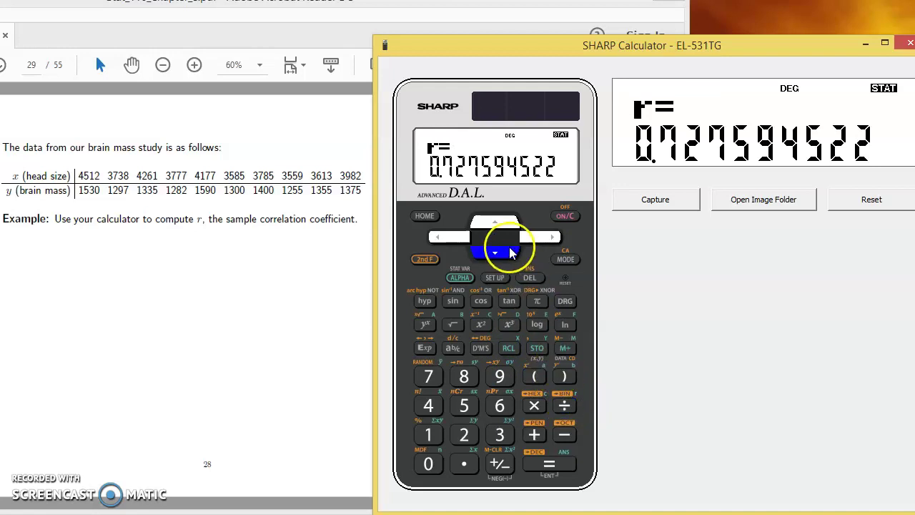
left_click(429, 259)
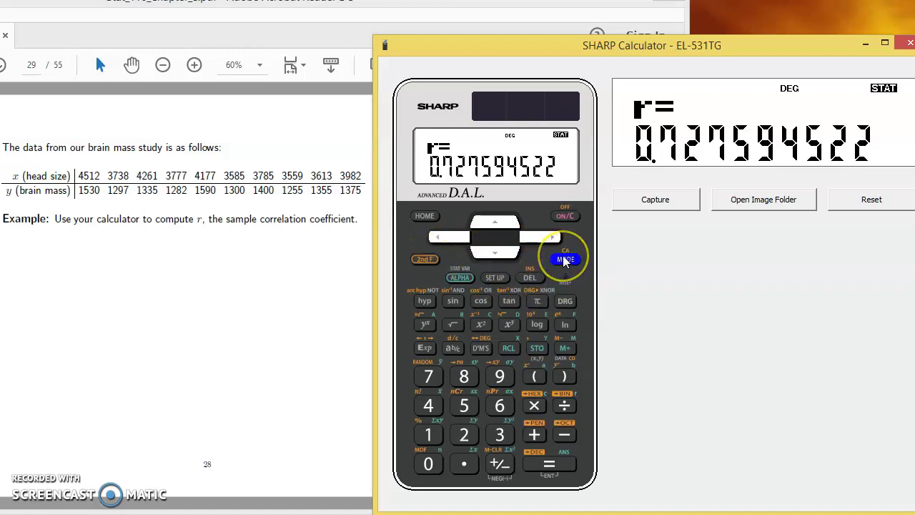
Clear all memory with 2ndF CA and recall the sample count, confirming n = 0
left_click(426, 259)
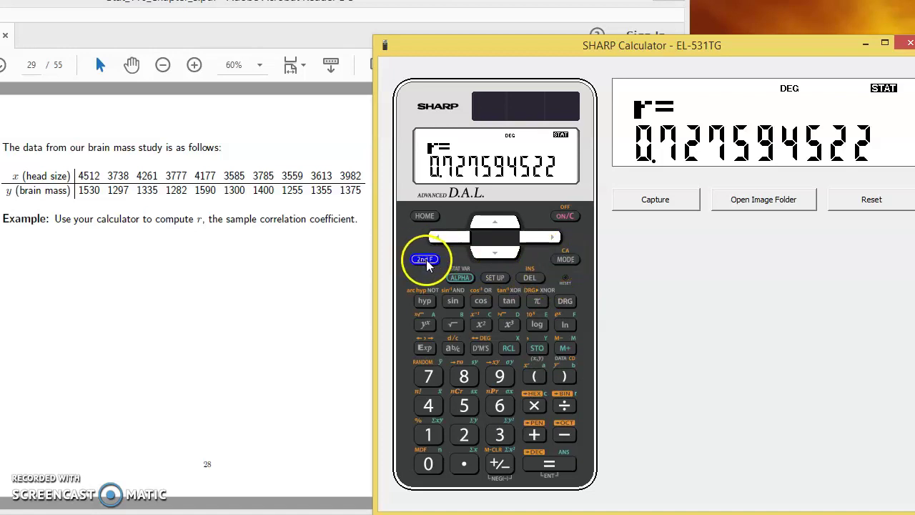
left_click(564, 259)
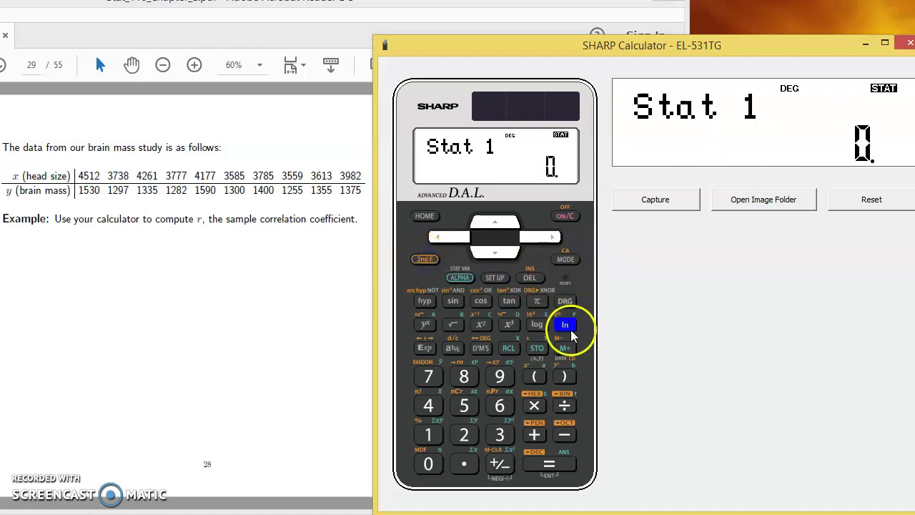
left_click(508, 347)
left_click(427, 464)
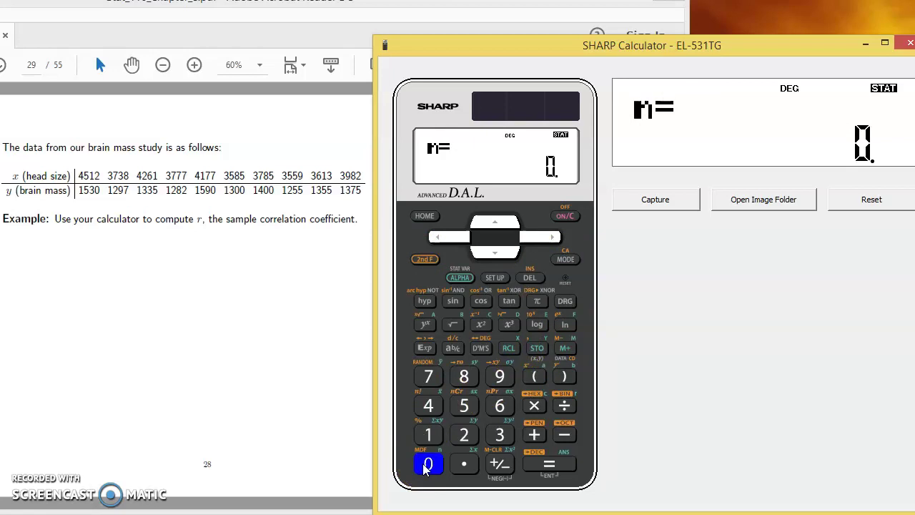
left_click(430, 460)
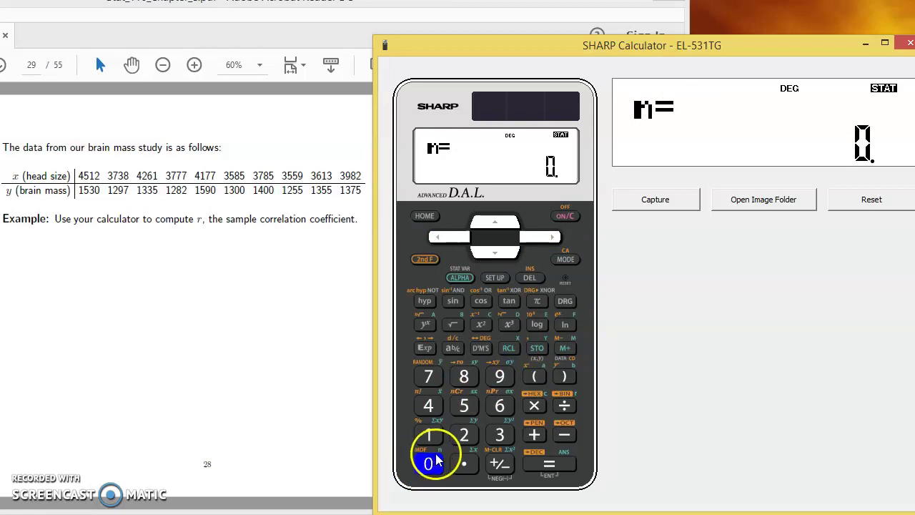